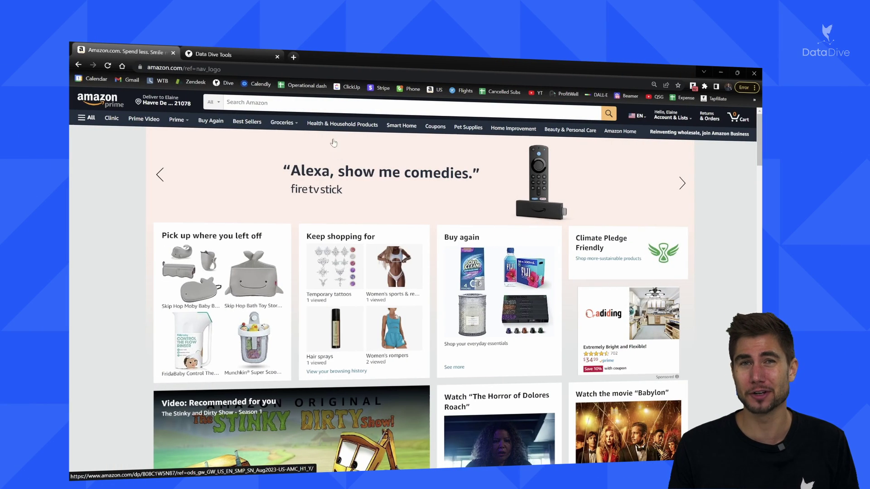
Step: Search Amazon for 'sneaker cleaning kit'
click(291, 104)
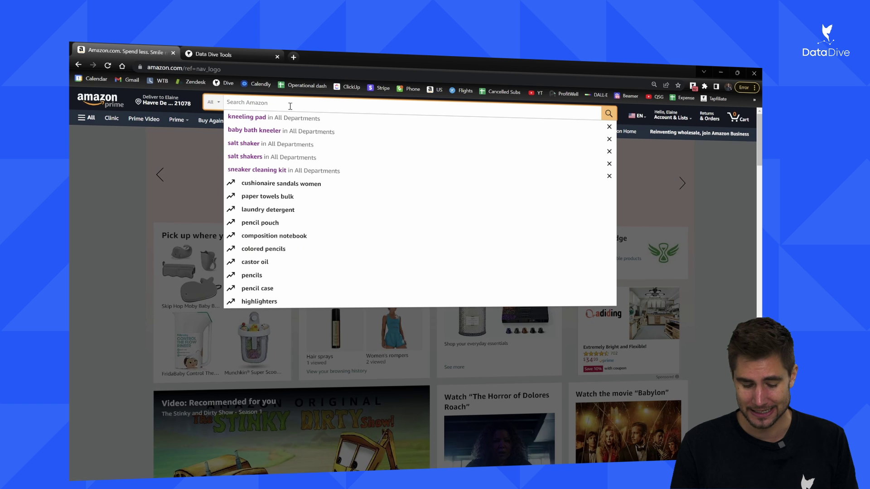
text(snaker cleaning kit)
key(Return)
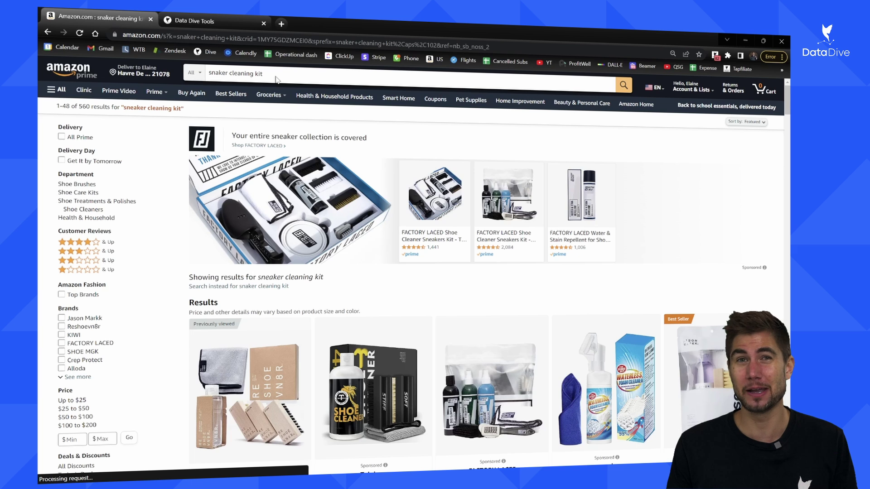
Step: Browse the results and add the Jason Markk cleaning kit to the ASIN tray
scroll(315, 157, down, 2)
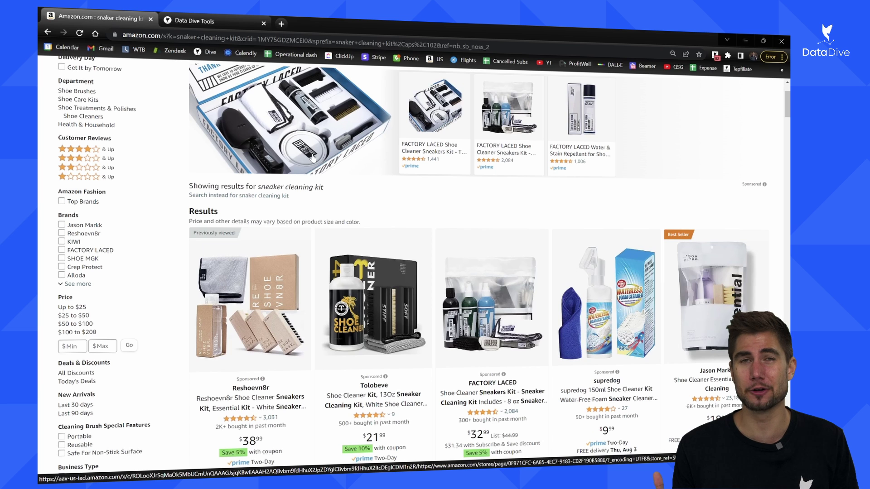
scroll(403, 214, down, 3)
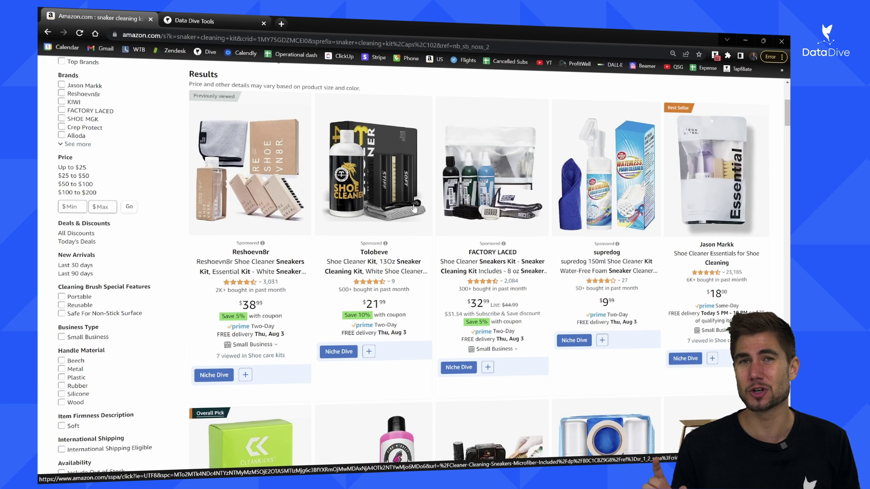
scroll(709, 216, down, 2)
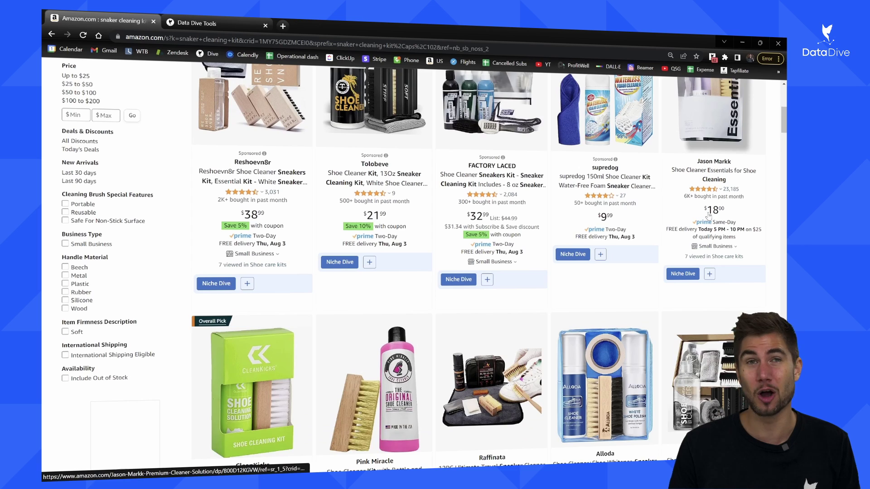
scroll(709, 220, up, 2)
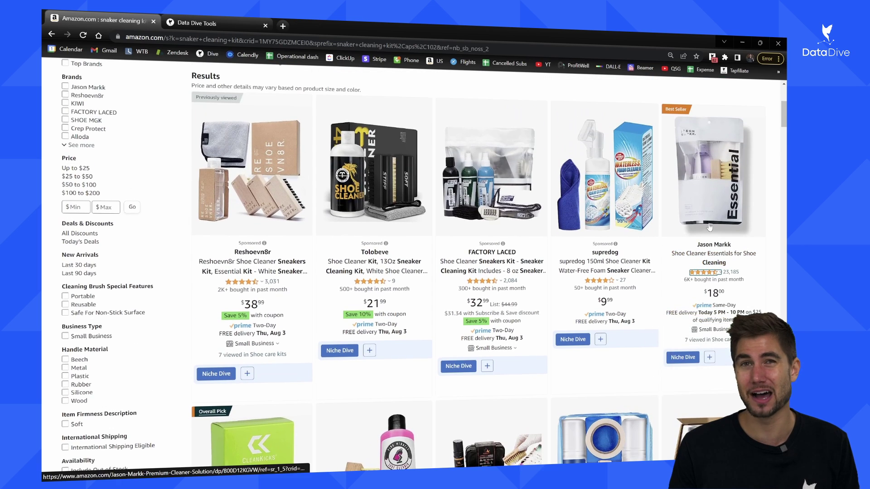
scroll(719, 300, down, 1)
click(709, 316)
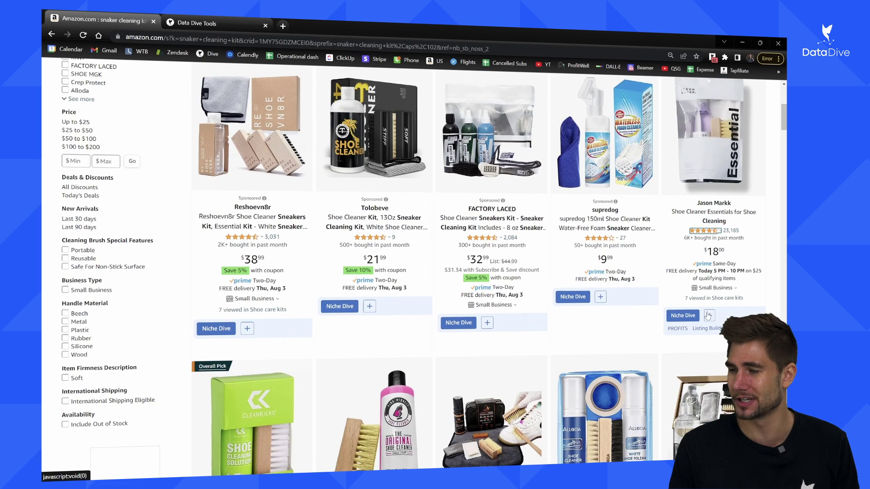
Step: Add the CleanKicks kit to the ASIN tray, then keep browsing the results
scroll(409, 295, down, 4)
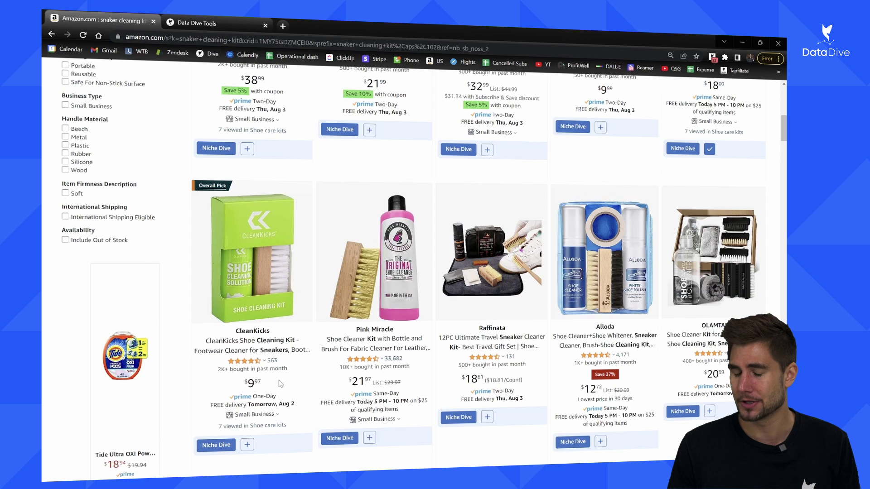
scroll(290, 353, down, 2)
mouse_move(286, 360)
click(247, 354)
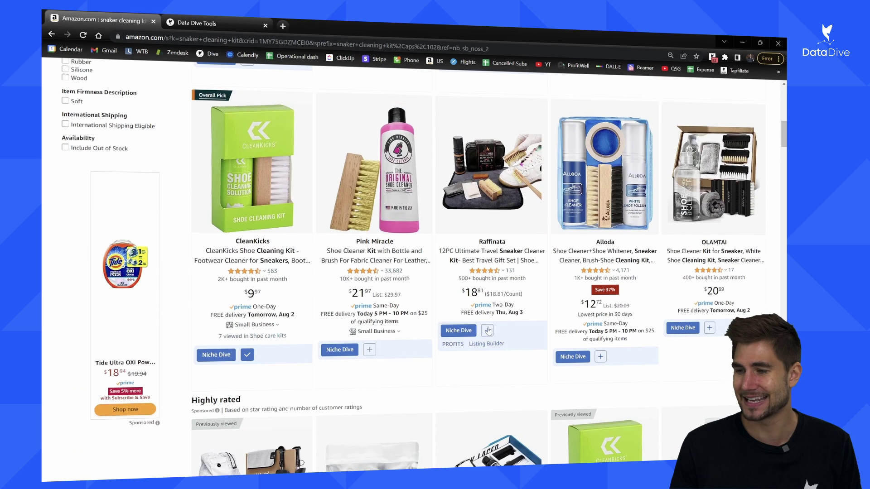
mouse_move(609, 352)
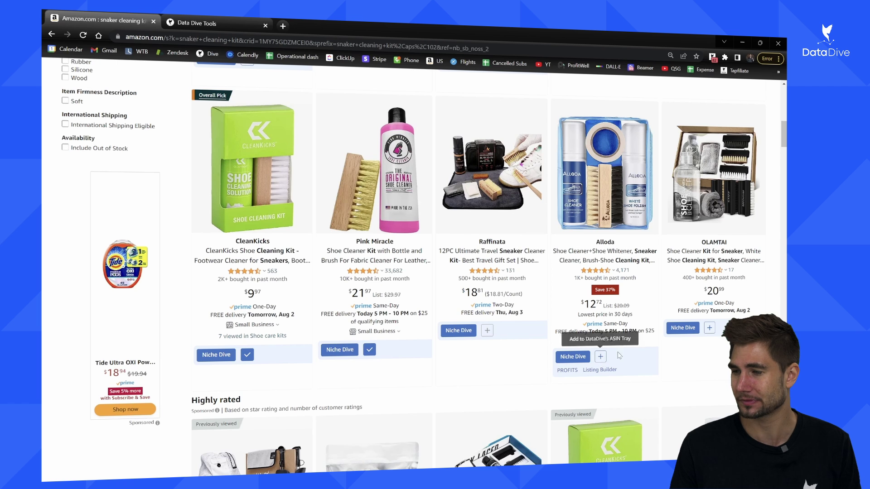
mouse_move(710, 335)
scroll(710, 334, down, 5)
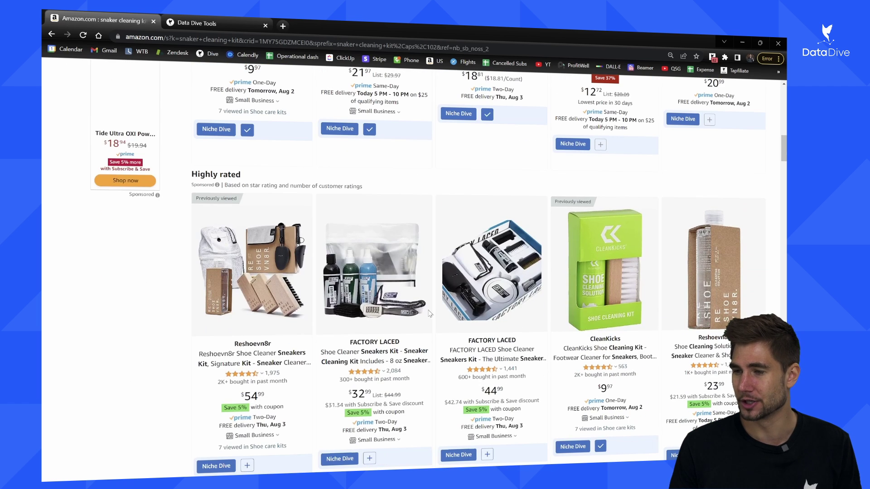
scroll(684, 309, down, 4)
scroll(685, 309, down, 5)
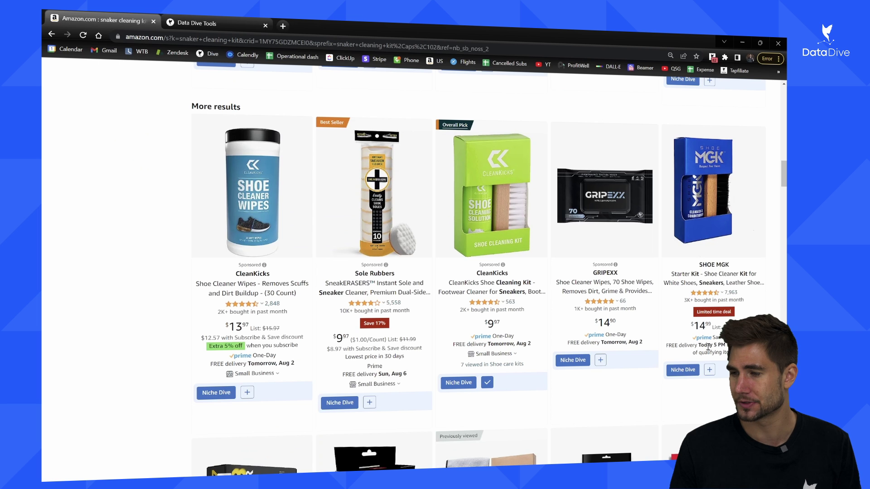
scroll(305, 365, down, 5)
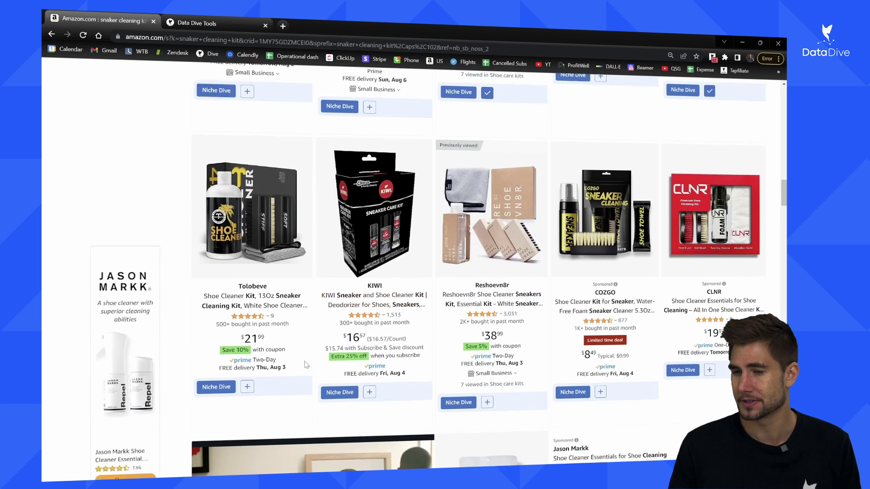
scroll(306, 365, down, 1)
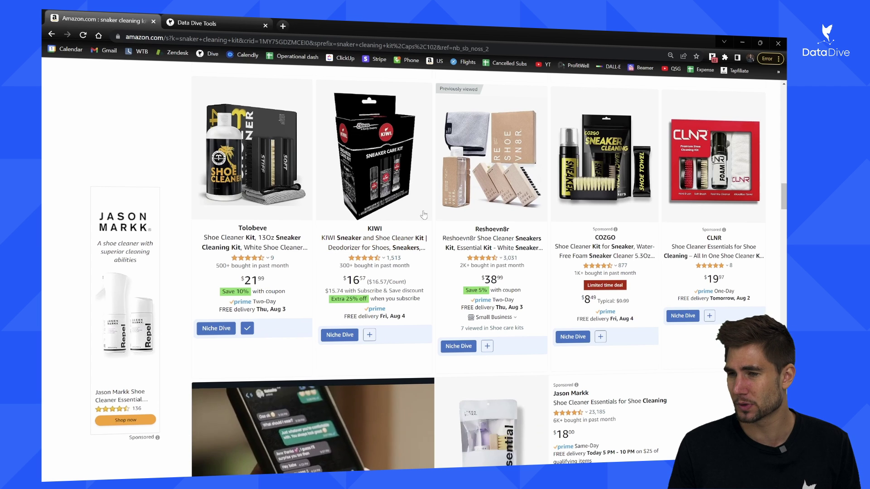
Step: Add the QUFY, BIMZUC, FACTORY LACED and COZGO kits to the ASIN tray
mouse_move(613, 331)
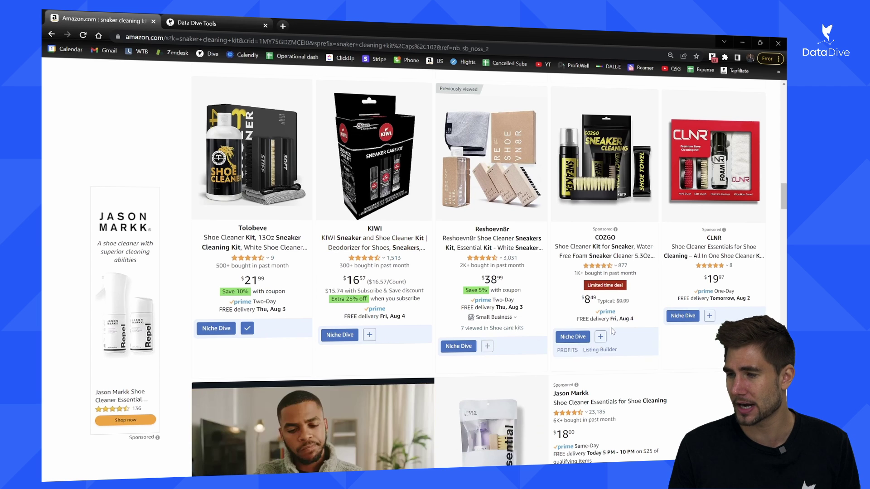
scroll(613, 332, down, 9)
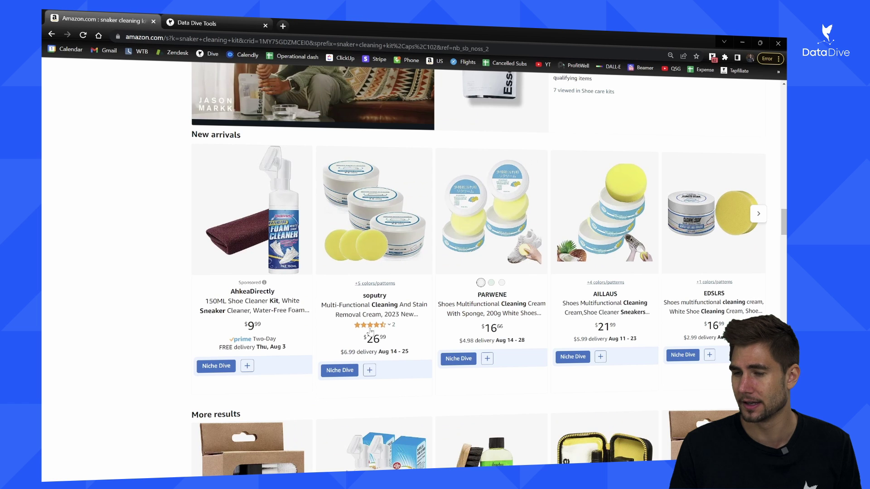
scroll(480, 313, down, 1)
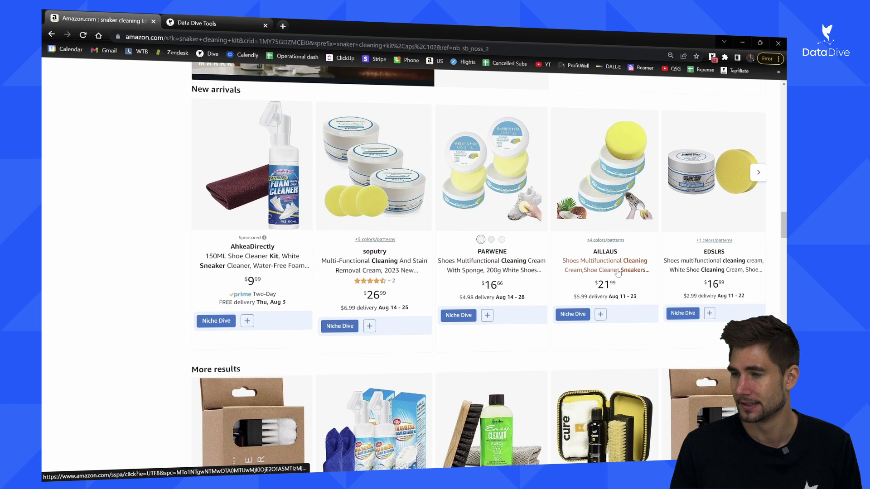
scroll(618, 272, down, 5)
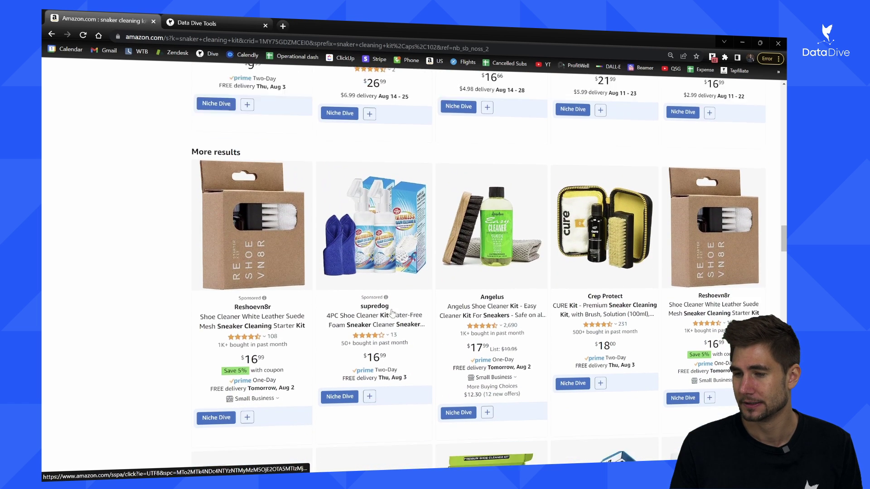
scroll(392, 313, down, 1)
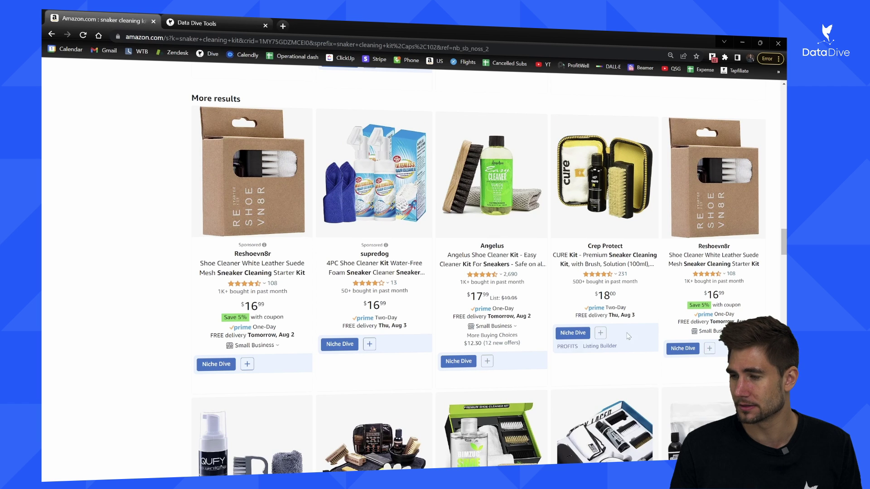
scroll(628, 336, down, 5)
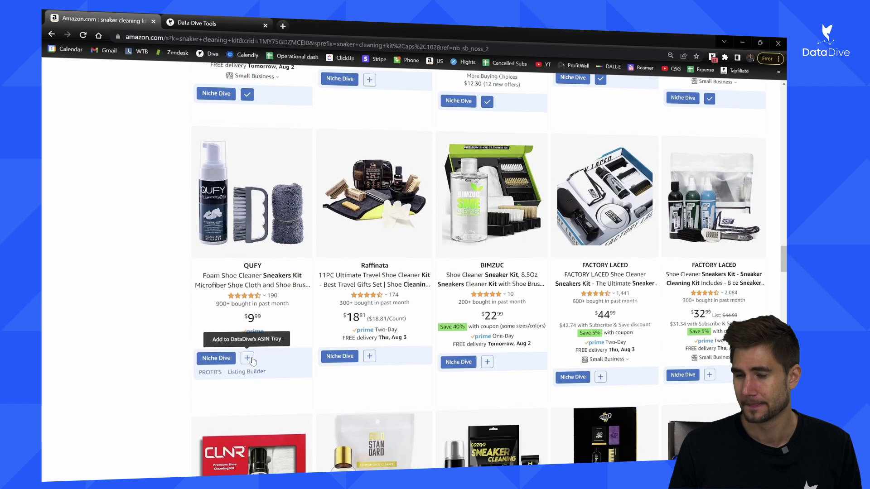
click(248, 359)
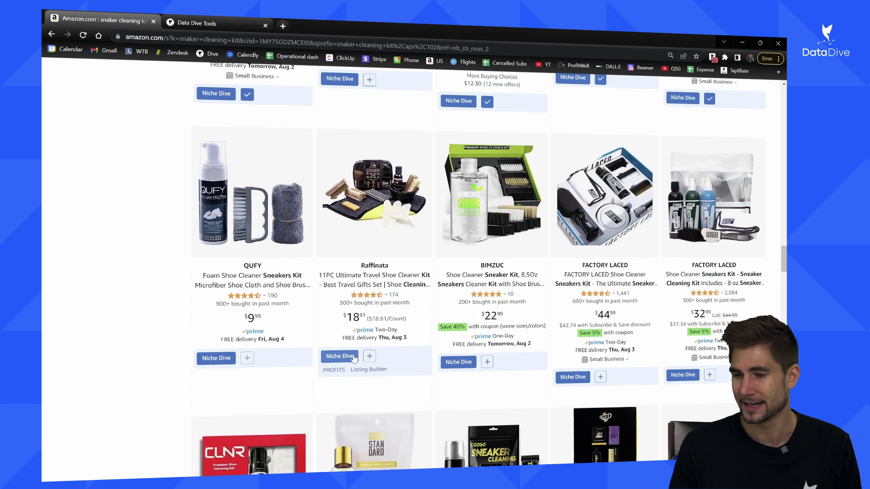
click(487, 361)
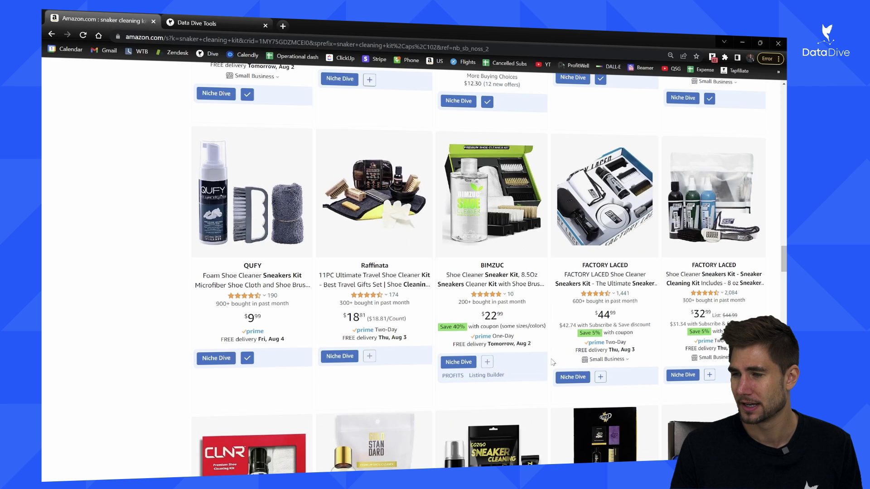
click(601, 377)
scroll(356, 351, down, 4)
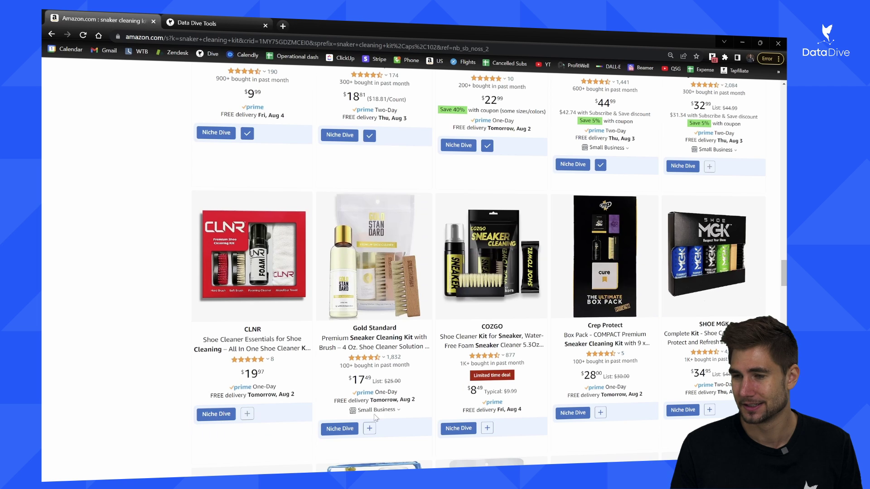
click(487, 429)
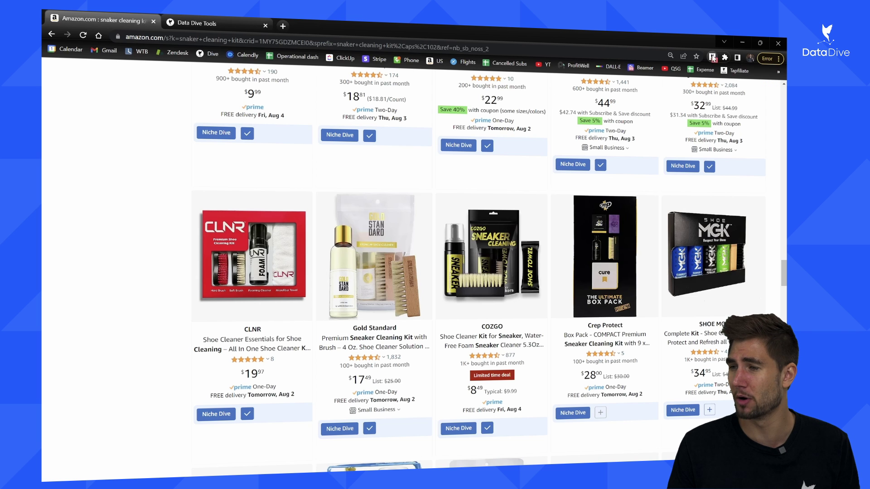
Step: Put the 21 tray ASINs into a new niche 'Sneaker Cleaning Kit' and run Dive research
click(713, 57)
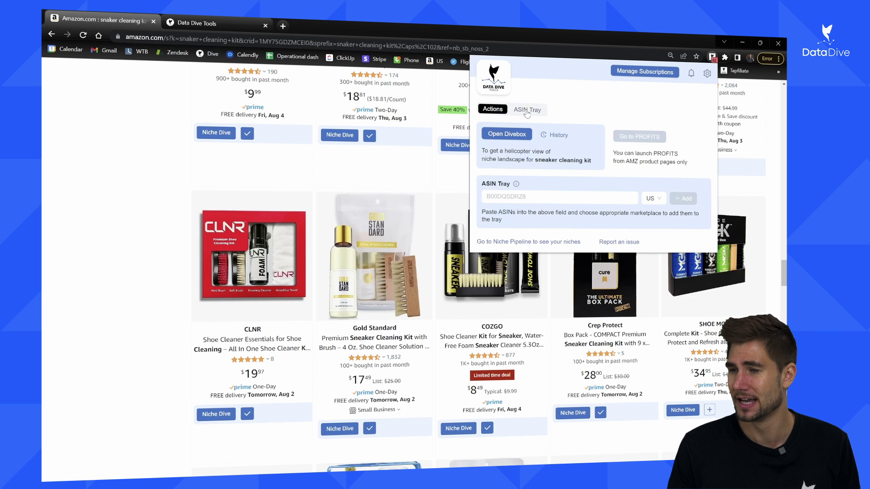
click(527, 109)
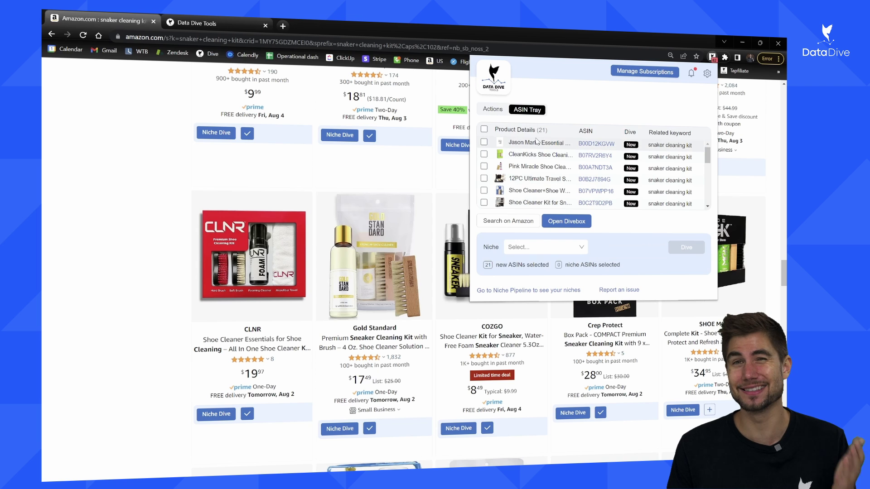
click(547, 250)
click(519, 160)
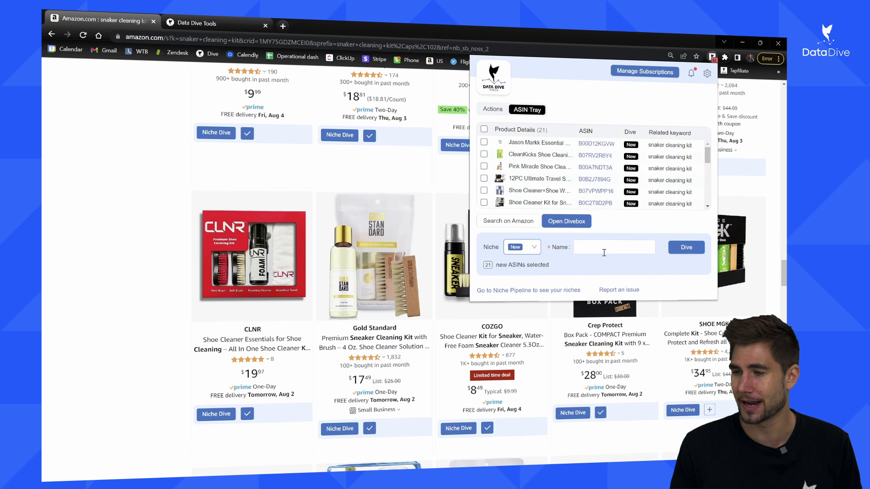
click(605, 245)
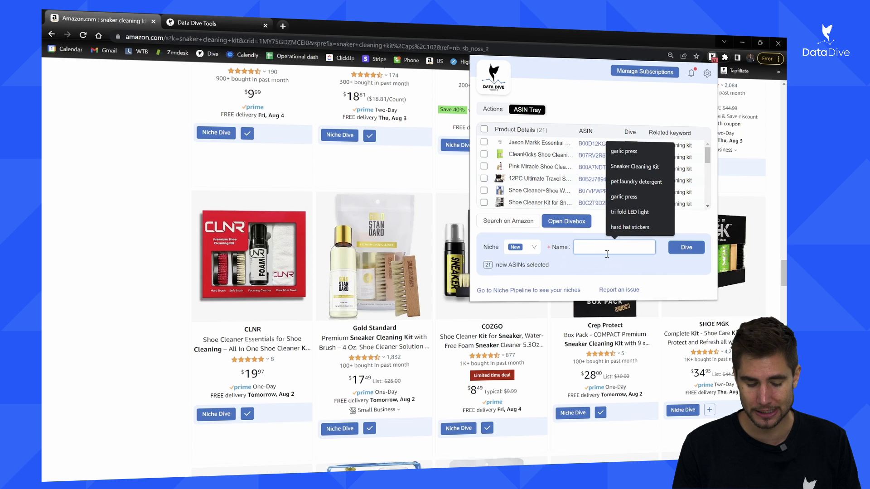
text(Sneaker Cleaning Kit)
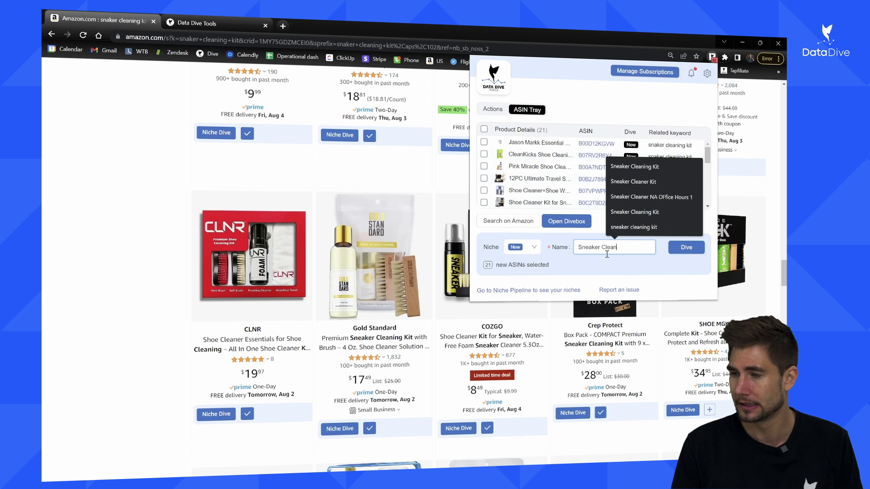
click(687, 249)
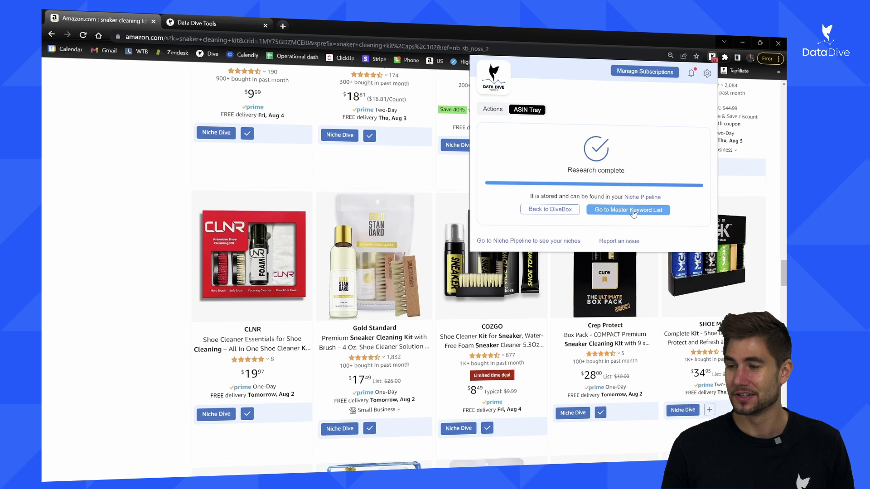
Step: Open the Sneaker Cleaning Kit master keyword list and exclude its 48 brand-name keywords
click(634, 211)
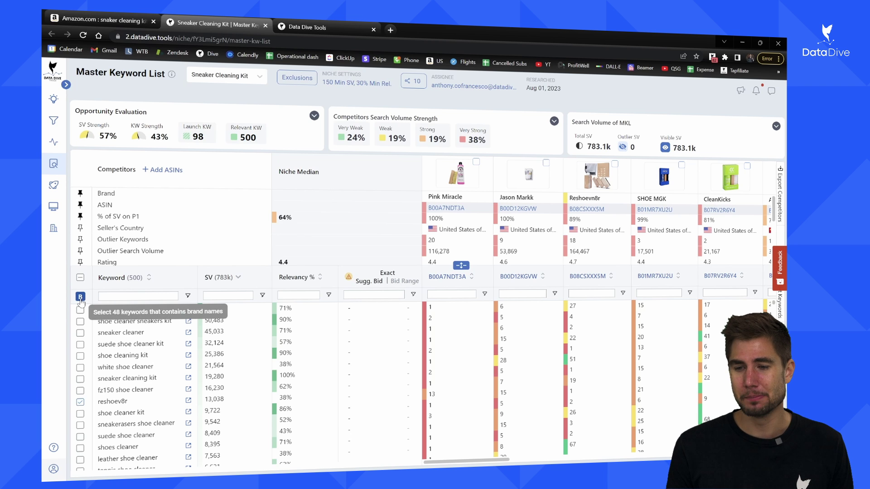
click(80, 297)
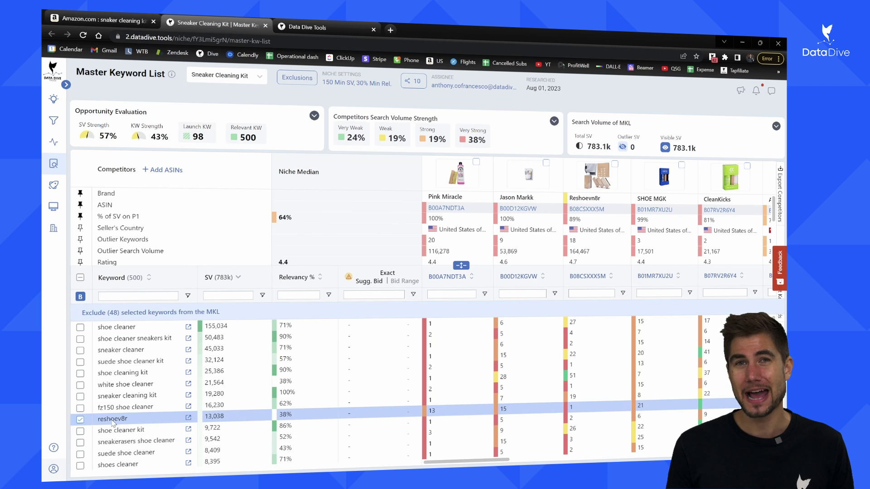
click(176, 313)
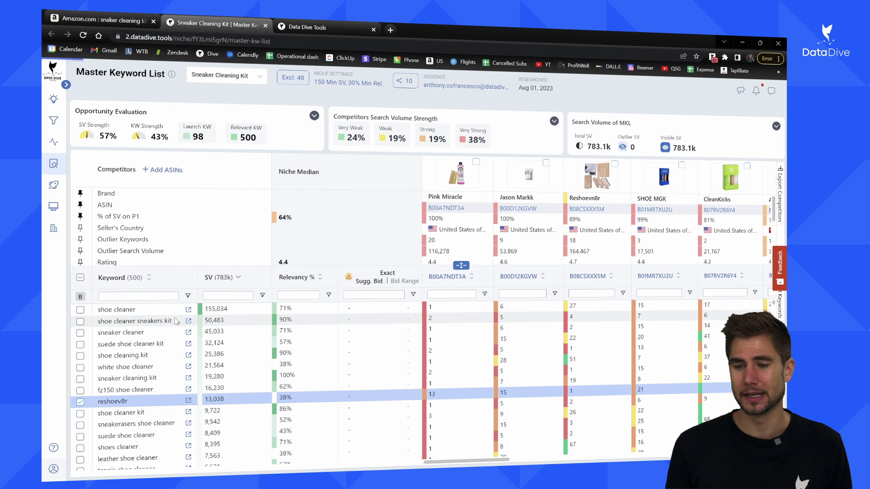
Step: Filter keywords by 'fz' and exclude the three fz150 keywords
drag(198, 271, 225, 271)
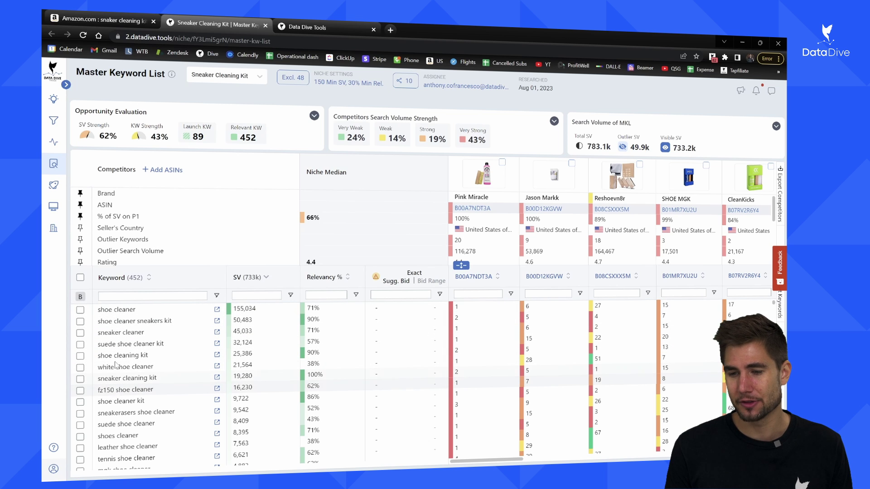
click(127, 296)
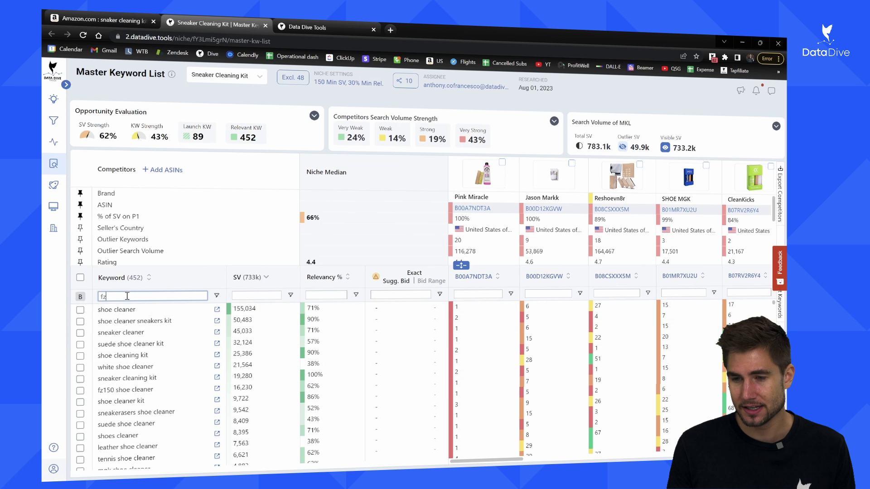
click(81, 278)
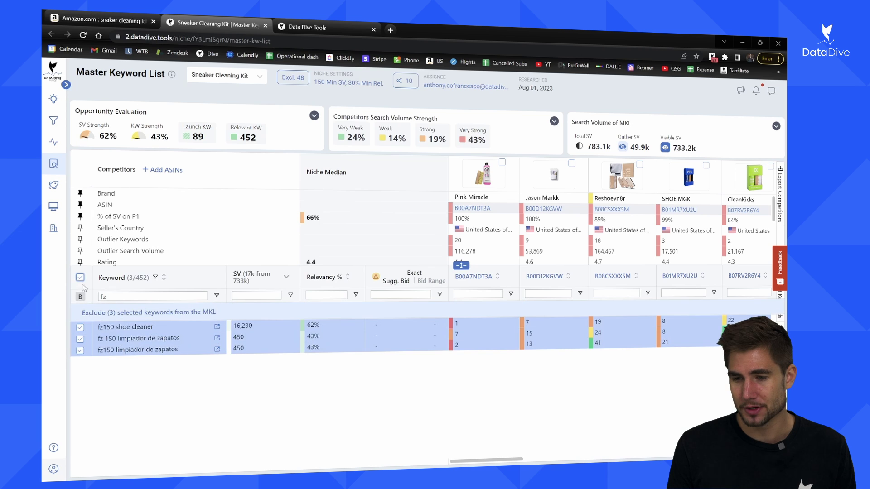
click(123, 316)
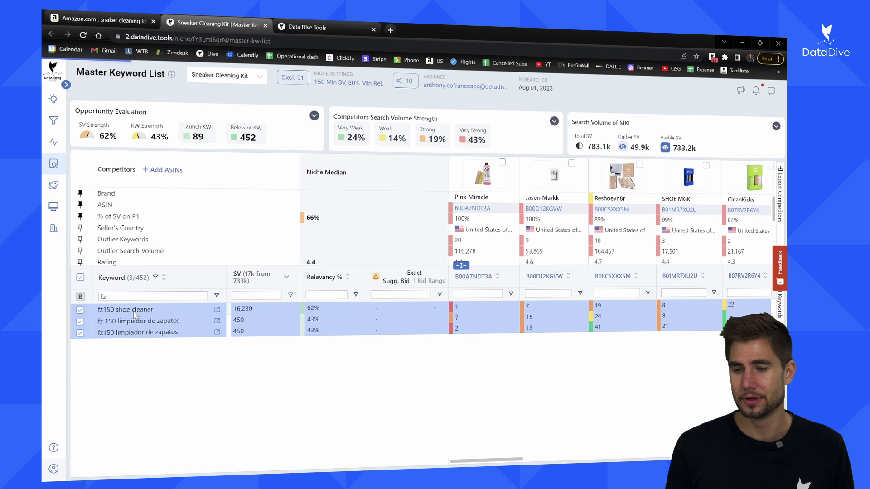
Step: Exclude sneakerasers shoe cleaner, mgk shoe cleaner and mgk shoe cleaner kit, then filter by 'mgk'
double_click(145, 297)
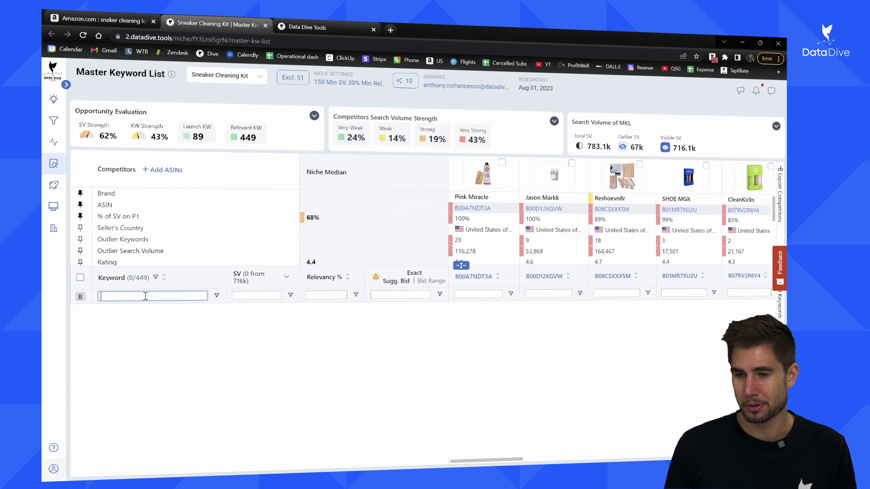
scroll(153, 362, down, 1)
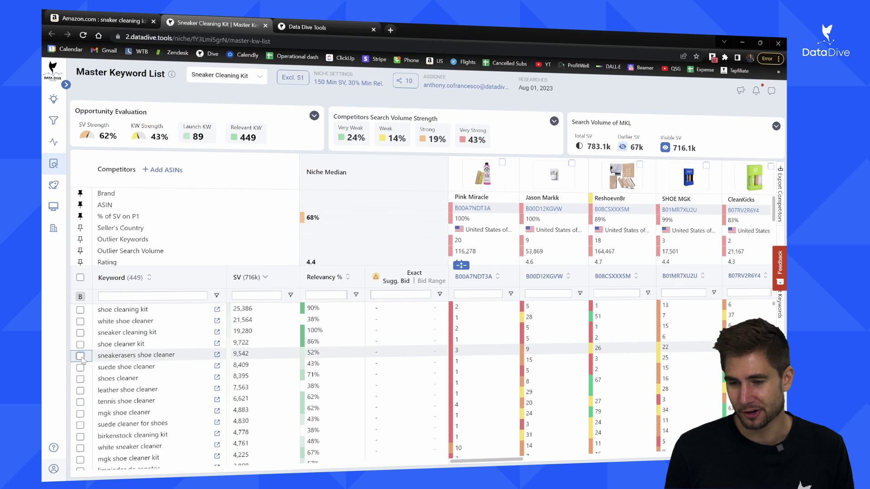
click(80, 356)
scroll(81, 371, down, 1)
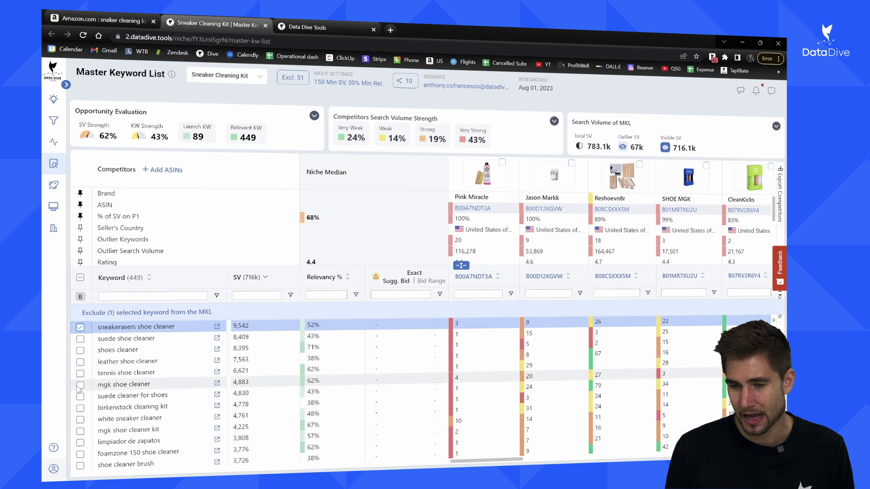
click(80, 385)
click(80, 431)
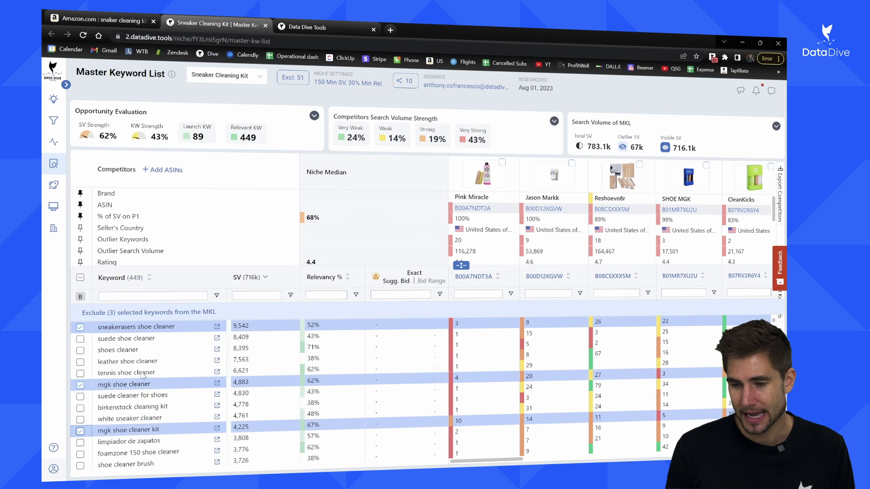
click(147, 312)
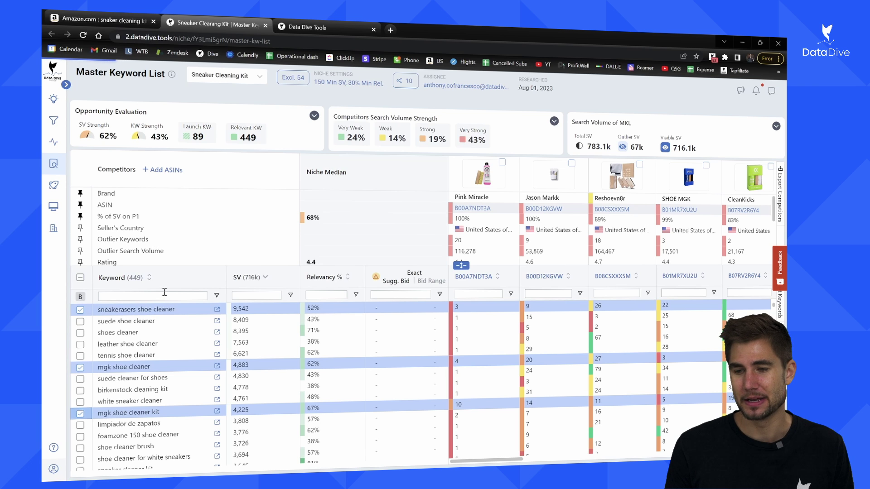
click(165, 295)
text(mgk)
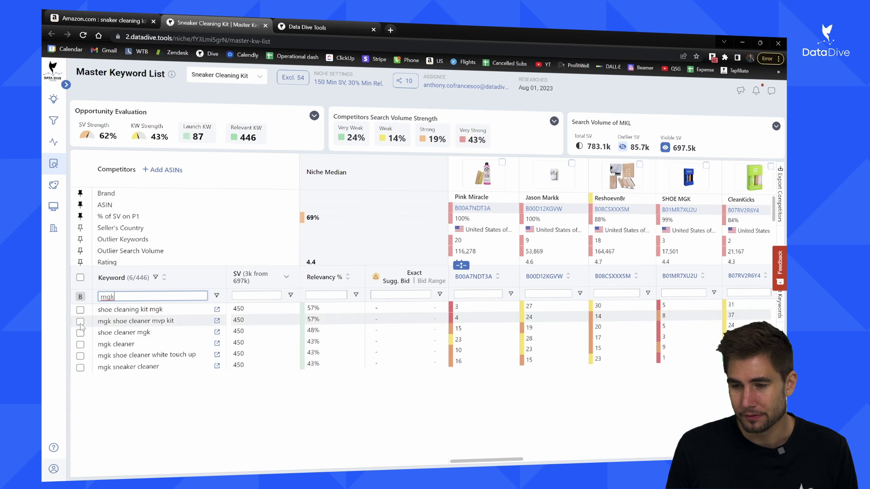
Step: Exclude the six mgk keywords and all 19 jordan keywords
click(82, 278)
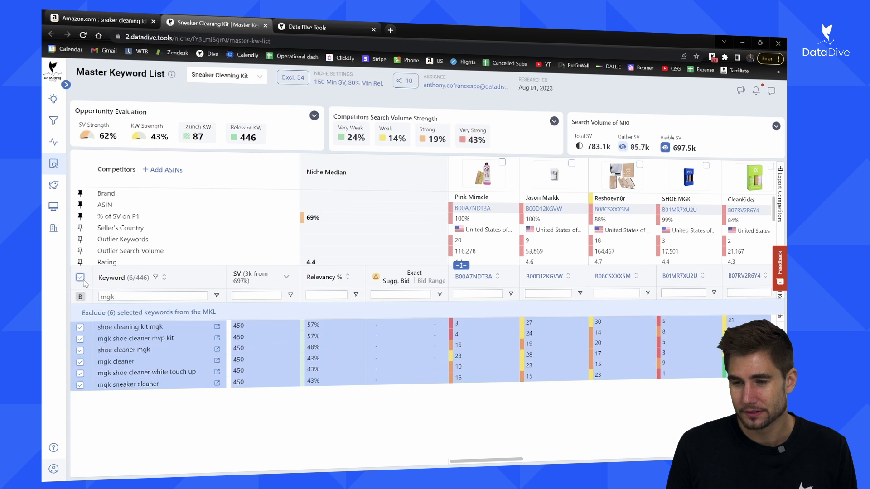
click(137, 312)
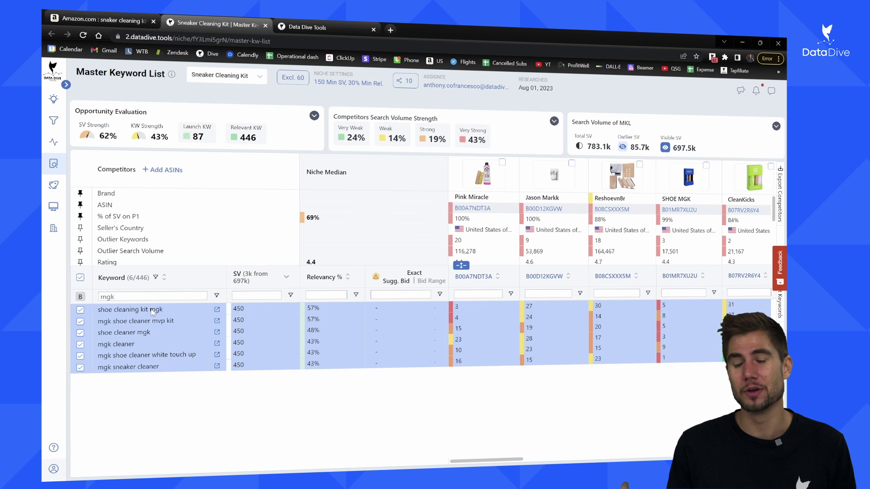
key(Delete)
double_click(167, 296)
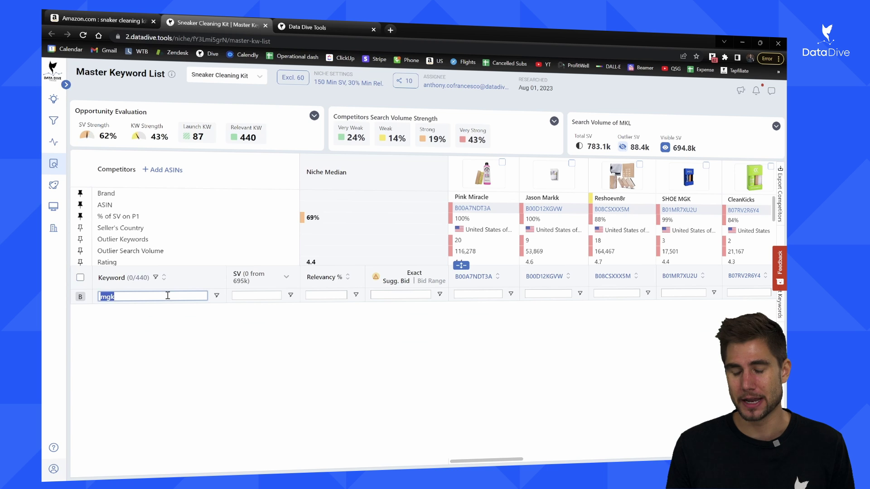
text(jordan)
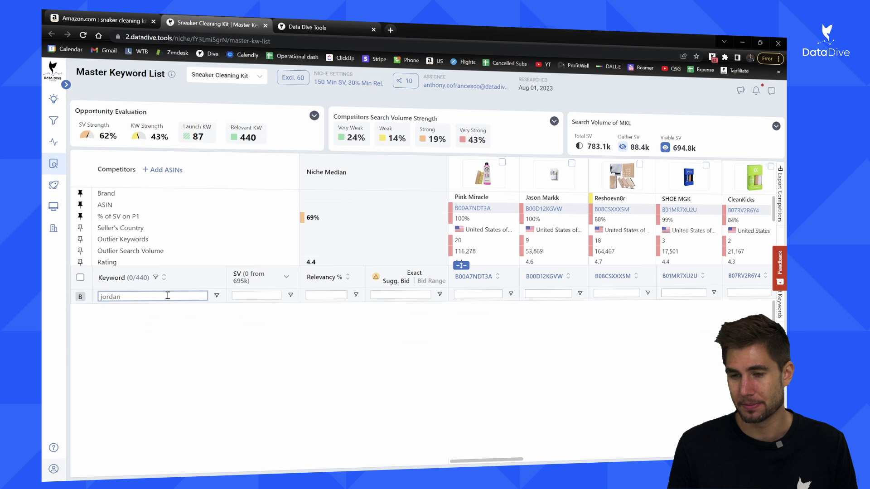
click(79, 277)
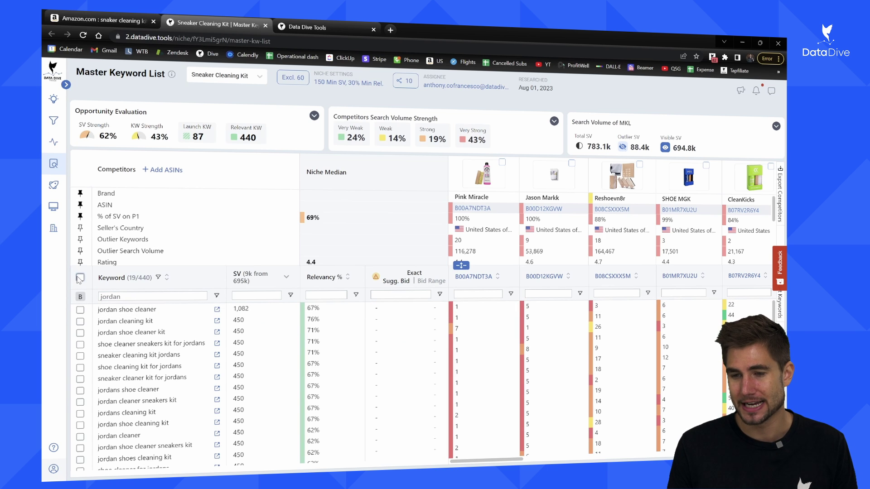
click(79, 278)
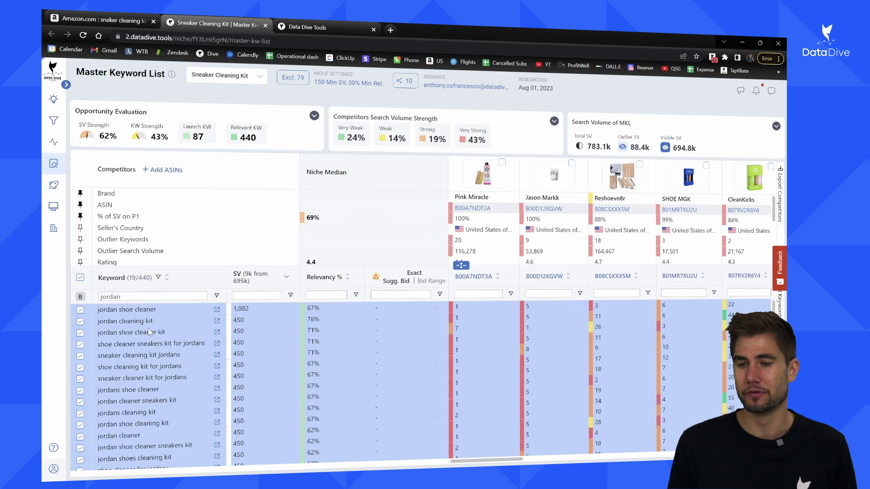
Step: Filter by 'vans' and exclude all 11 vans keywords
double_click(148, 297)
text(vans)
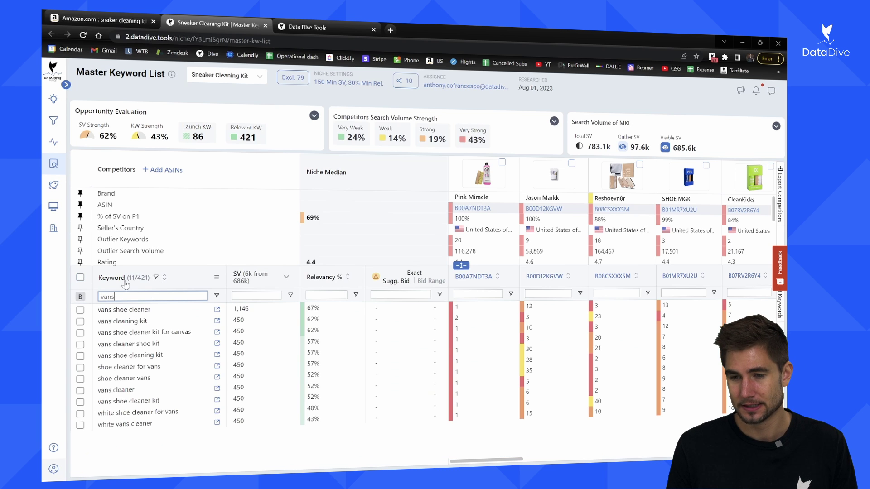
click(79, 278)
click(150, 314)
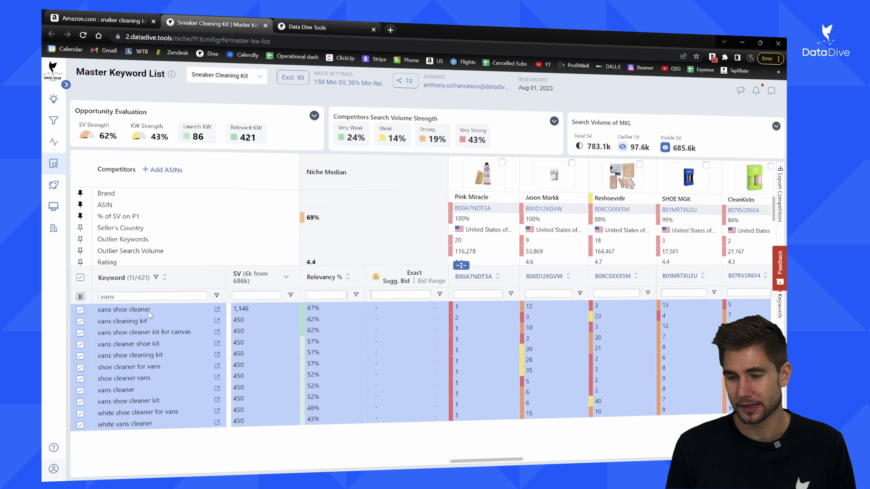
double_click(146, 295)
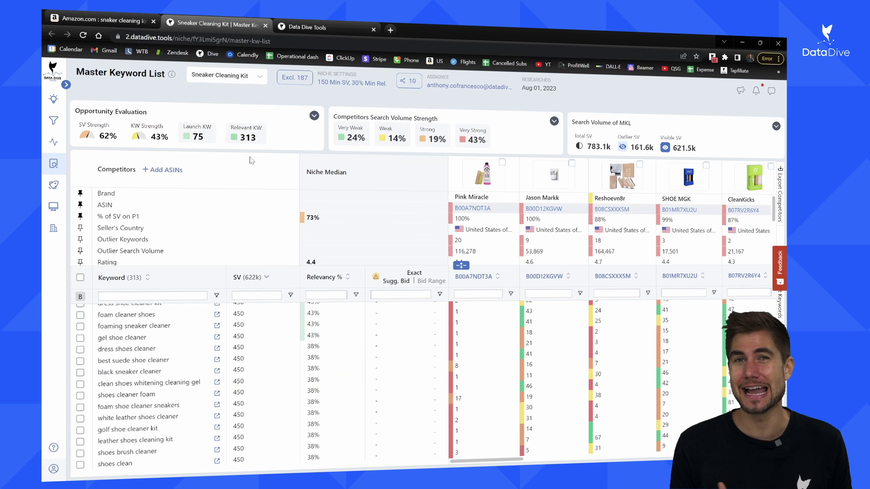
click(298, 79)
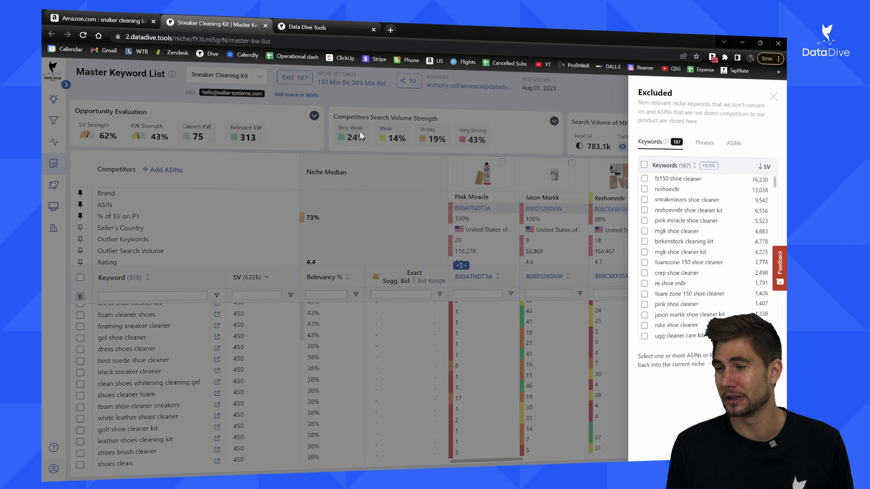
scroll(684, 238, down, 3)
scroll(683, 240, down, 5)
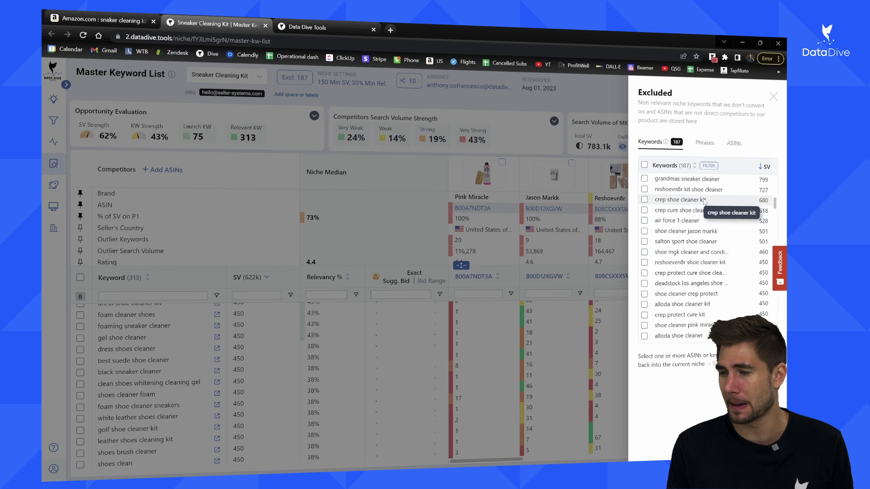
scroll(703, 249, down, 6)
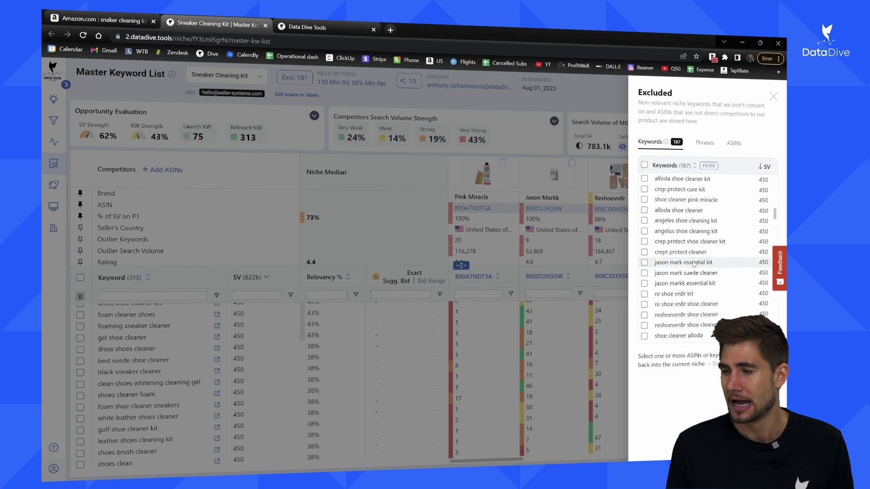
scroll(691, 265, down, 4)
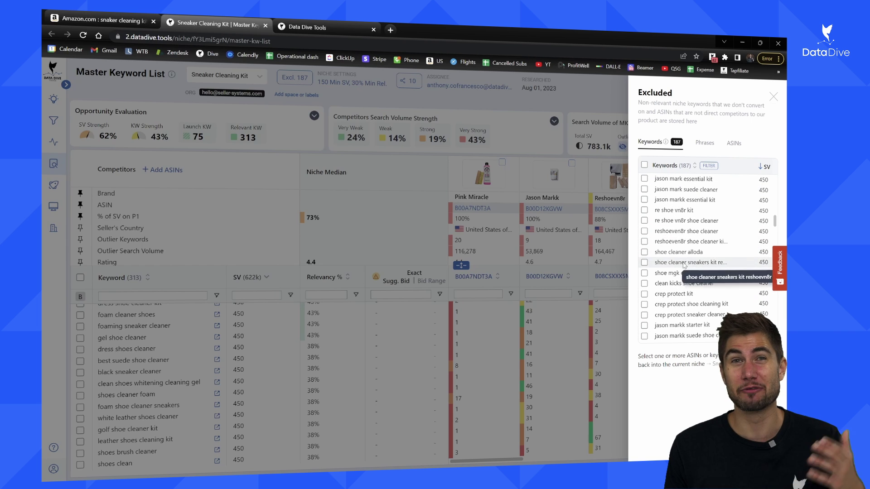
scroll(685, 270, down, 3)
scroll(690, 270, down, 3)
scroll(691, 271, down, 5)
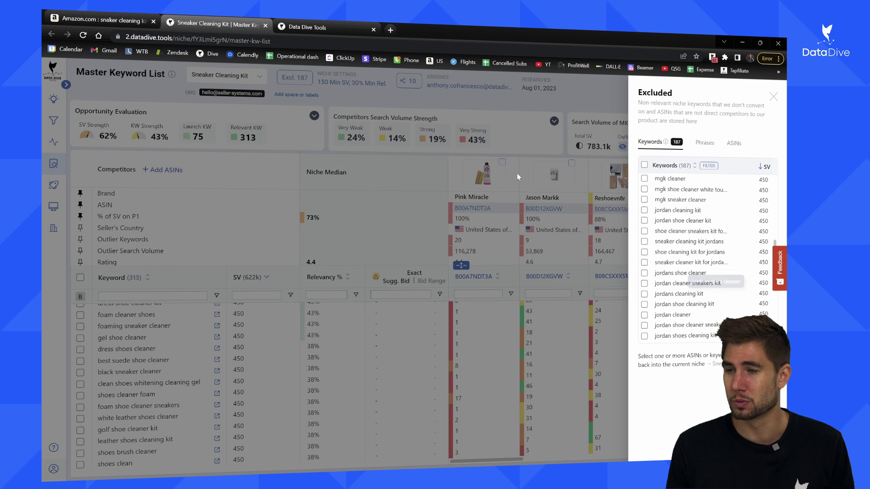
click(535, 109)
scroll(277, 363, down, 5)
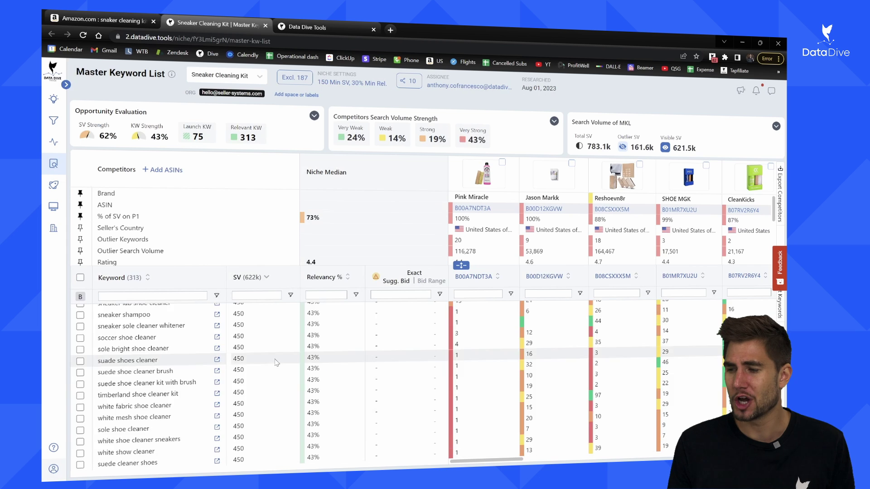
scroll(277, 363, down, 5)
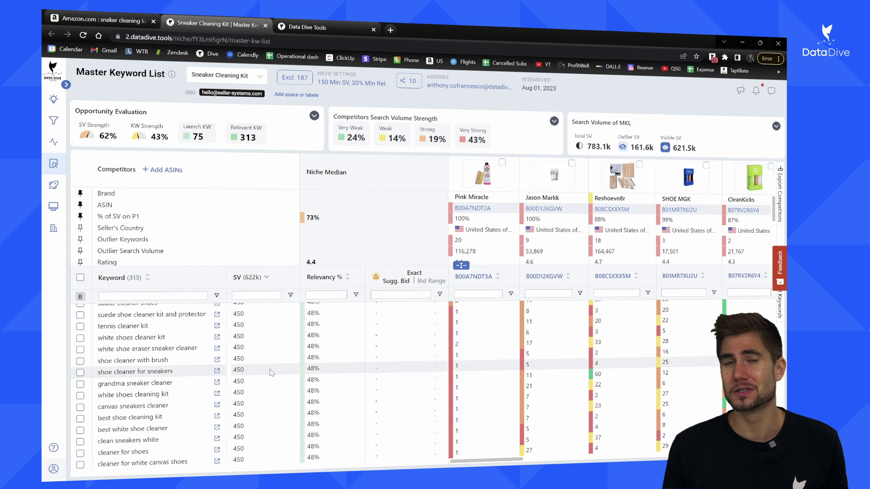
scroll(270, 375, down, 5)
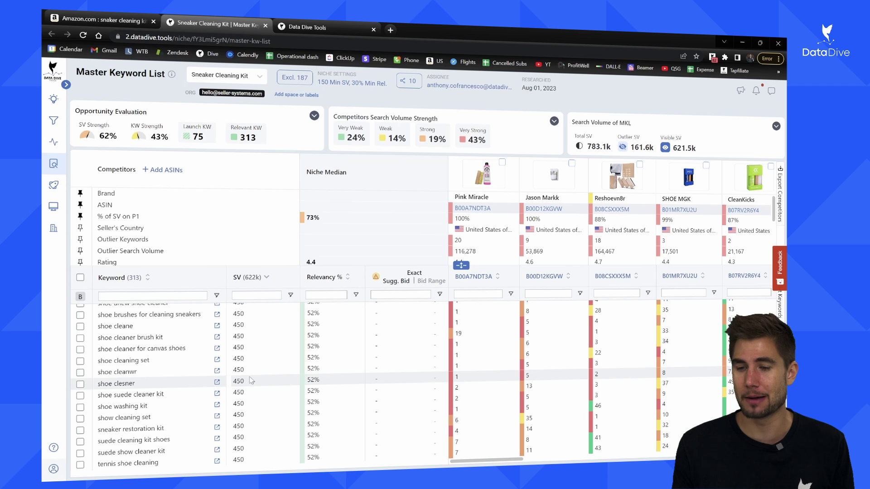
click(148, 297)
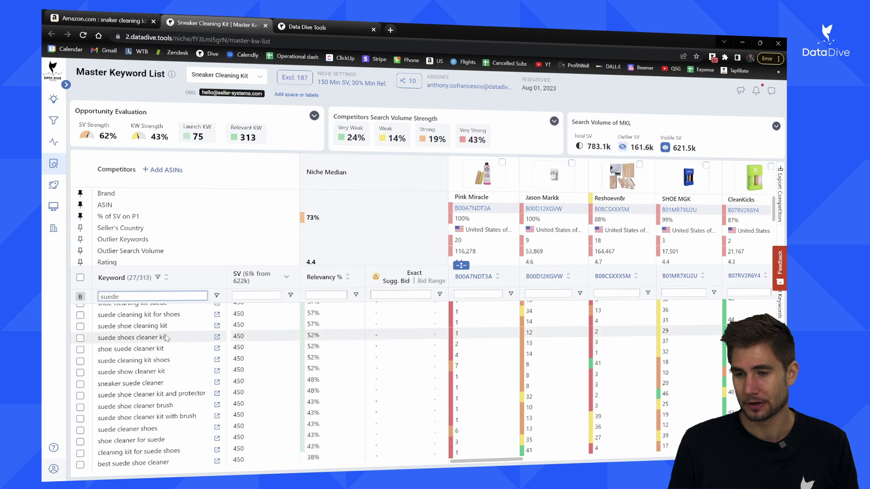
scroll(172, 410, up, 4)
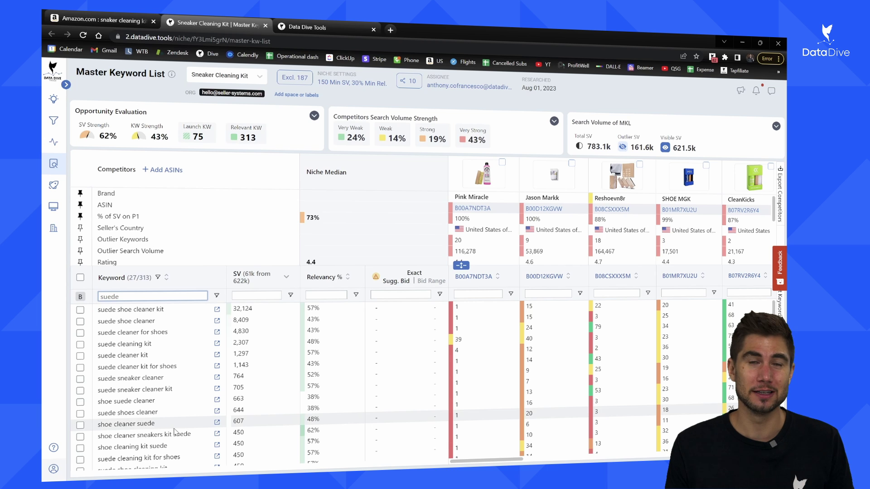
key(BackSpace)
key(BackSpace)
key(BackSpace)
key(BackSpace)
key(BackSpace)
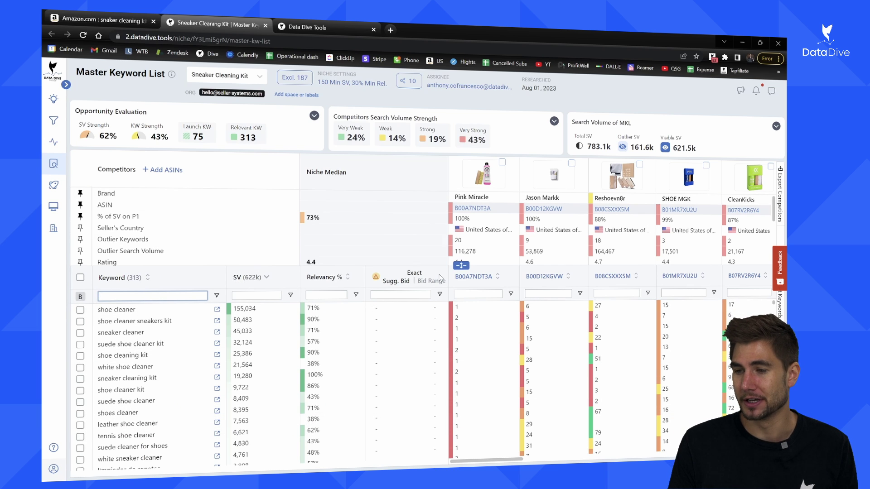
Step: Enlarge the competitor panel and review opportunity evaluation, search volume and competitor ASIN previews
mouse_move(461, 266)
mouse_down()
mouse_move(461, 316)
mouse_move(461, 273)
mouse_up()
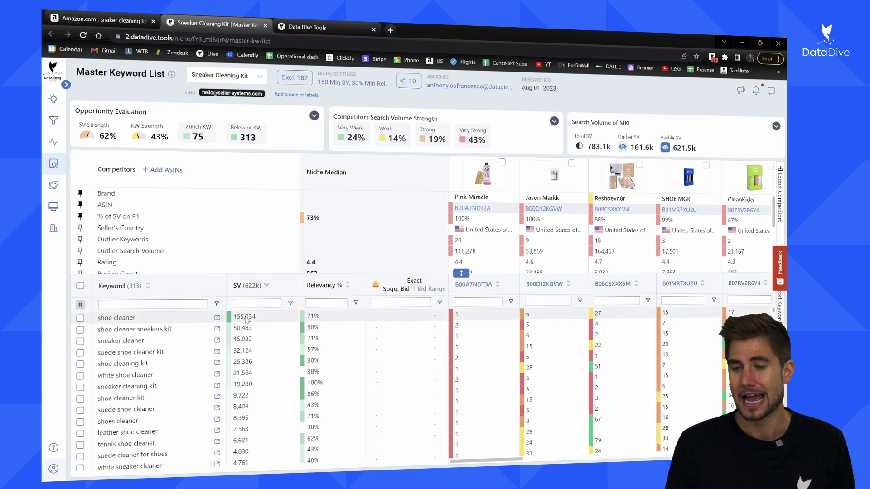
scroll(263, 389, down, 1)
scroll(263, 389, up, 3)
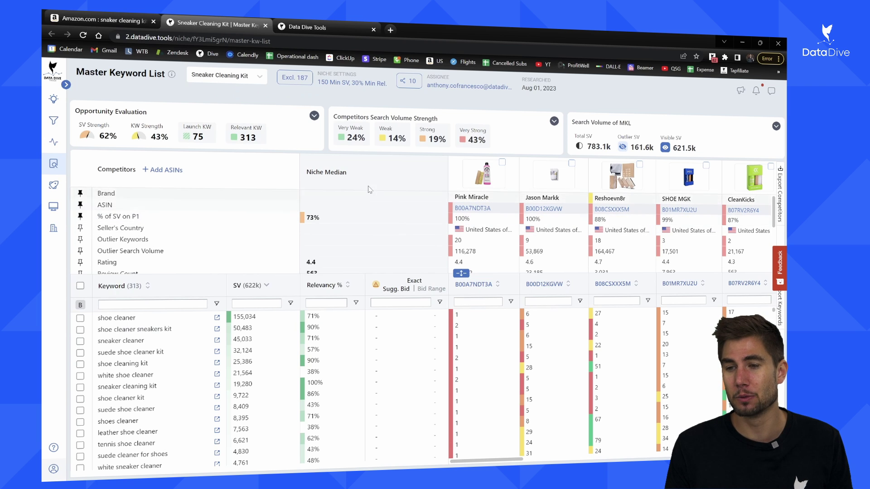
scroll(472, 326, down, 3)
scroll(473, 335, up, 2)
scroll(474, 353, down, 3)
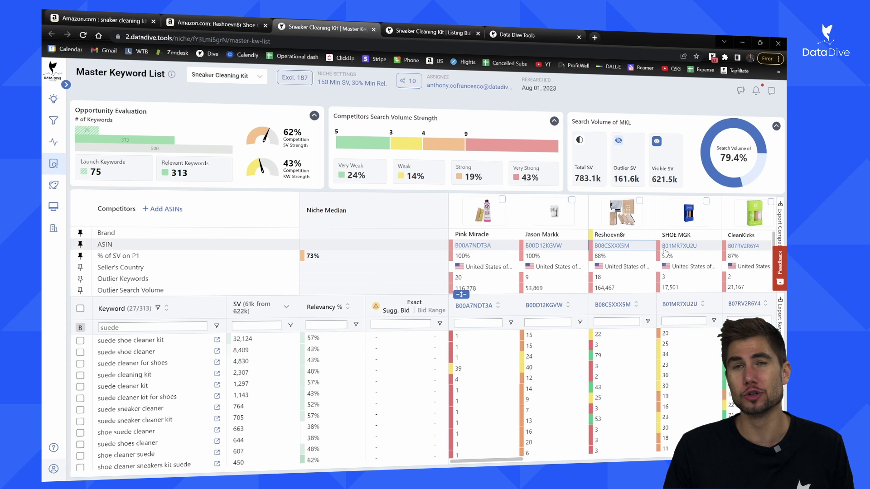
mouse_move(668, 254)
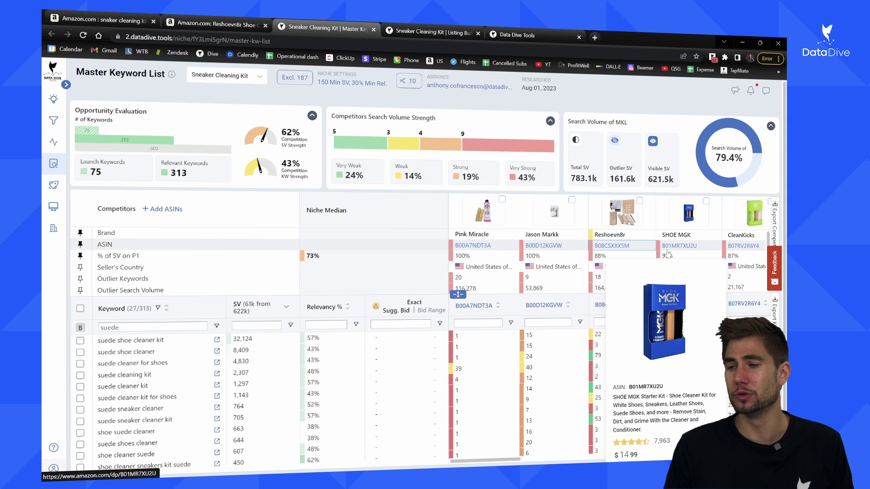
mouse_move(565, 214)
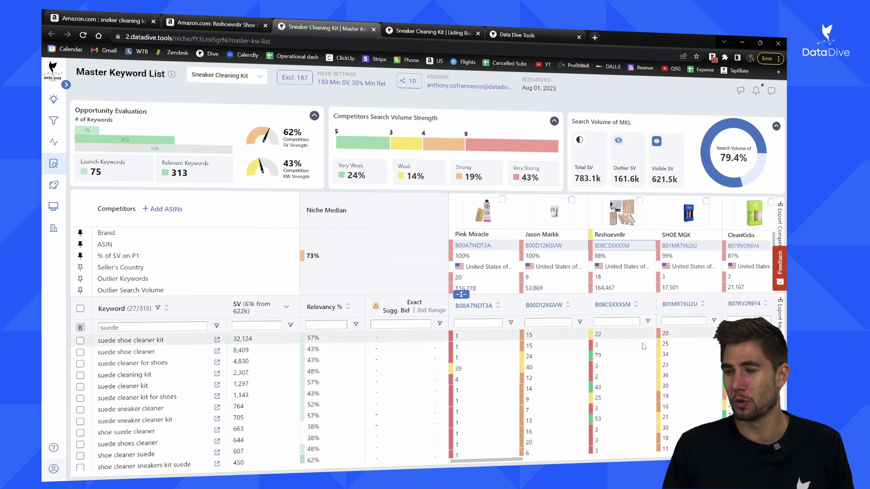
scroll(277, 426, down, 3)
scroll(278, 427, up, 5)
mouse_move(52, 144)
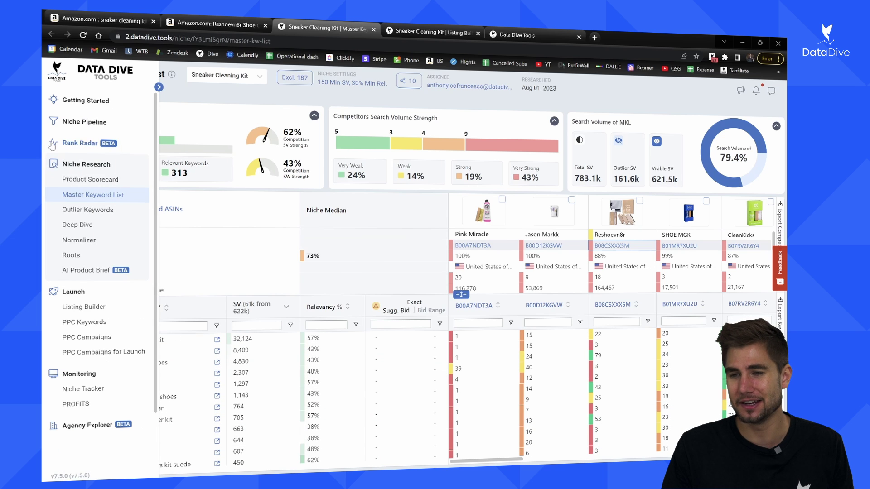
click(417, 31)
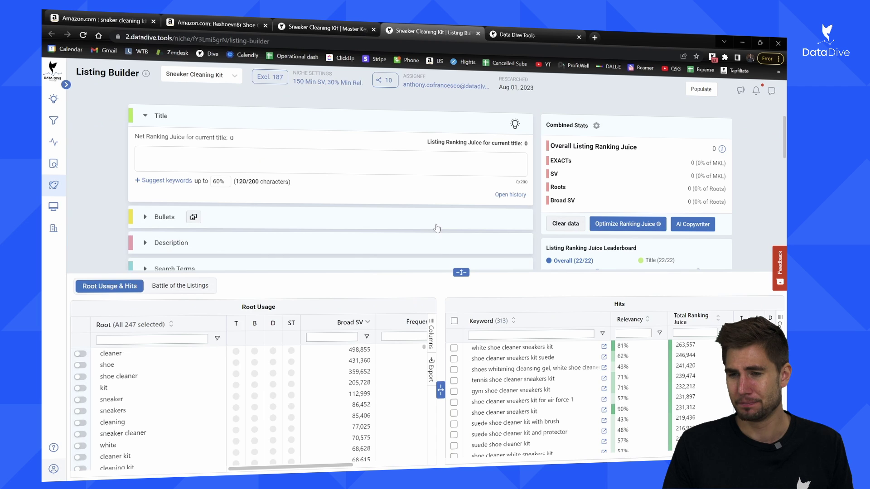
click(175, 182)
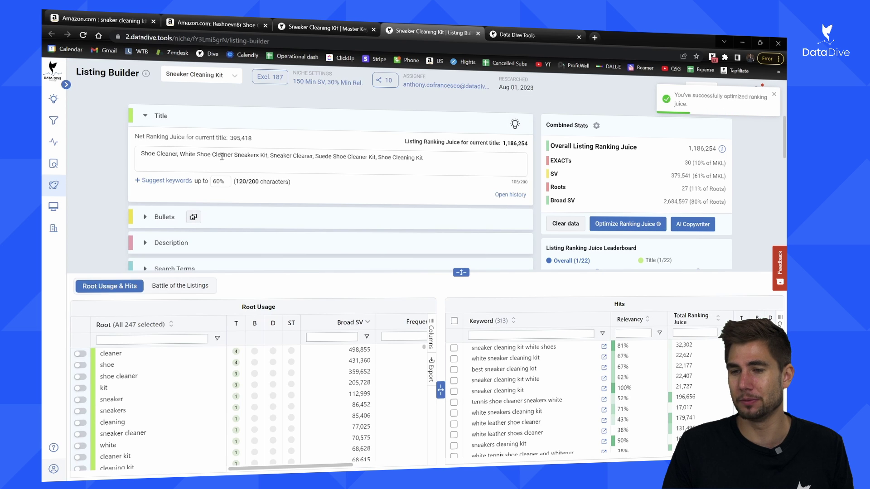
click(185, 162)
text(Anthony's )
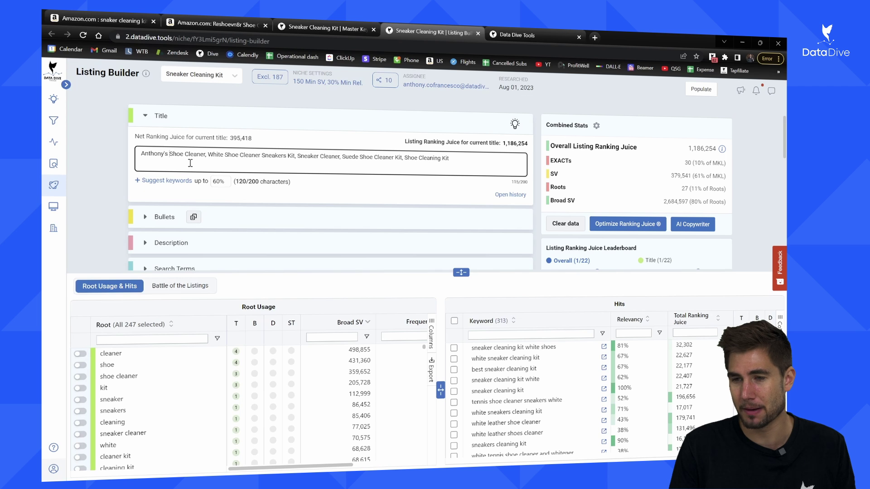
text(-)
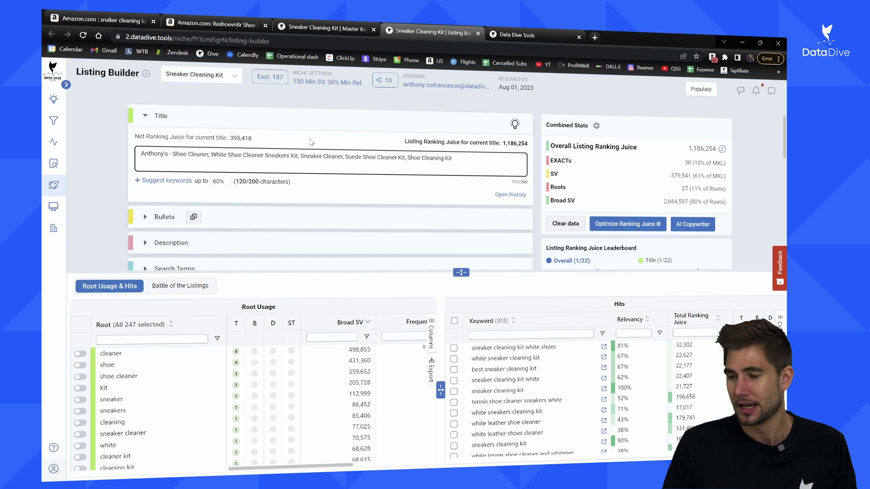
scroll(635, 181, down, 2)
click(659, 177)
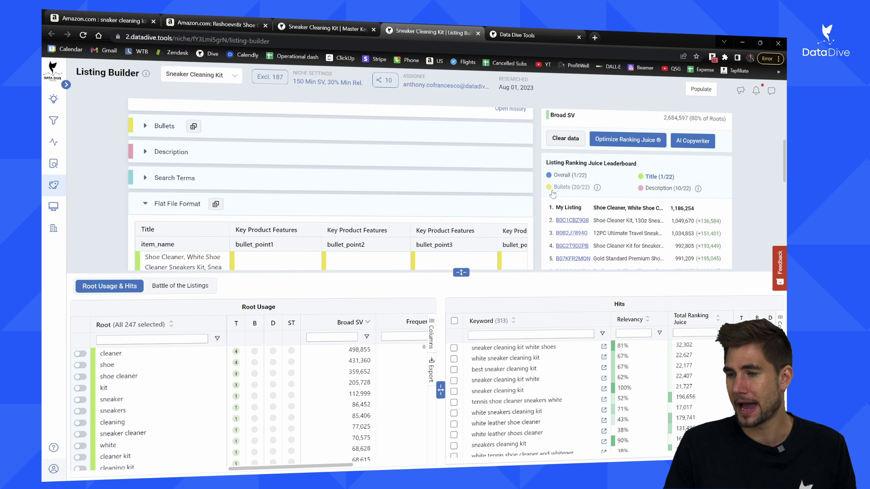
scroll(559, 193, up, 2)
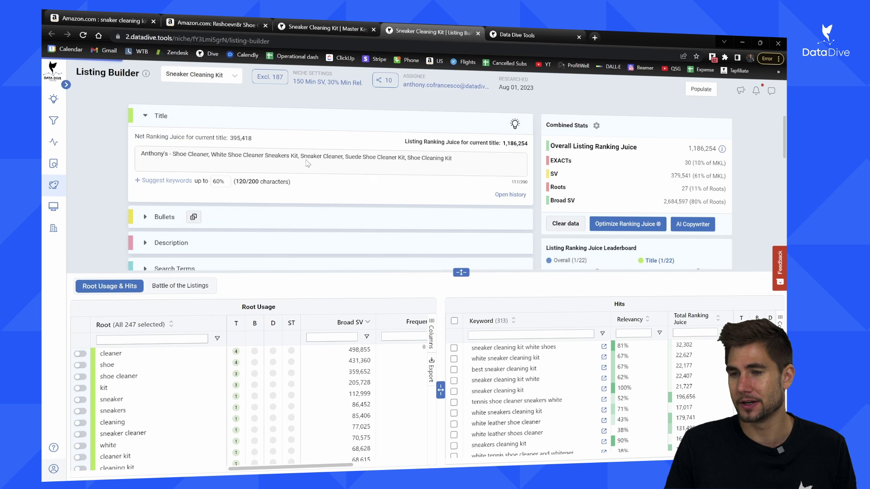
click(500, 163)
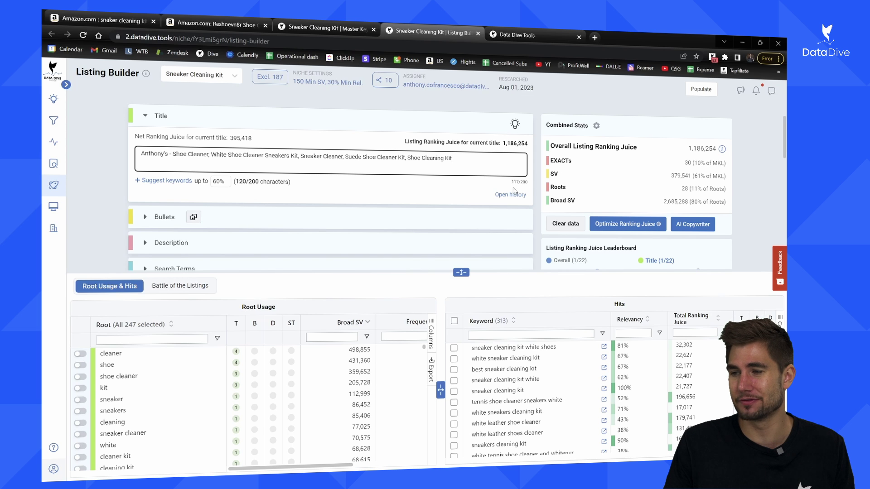
scroll(515, 190, down, 1)
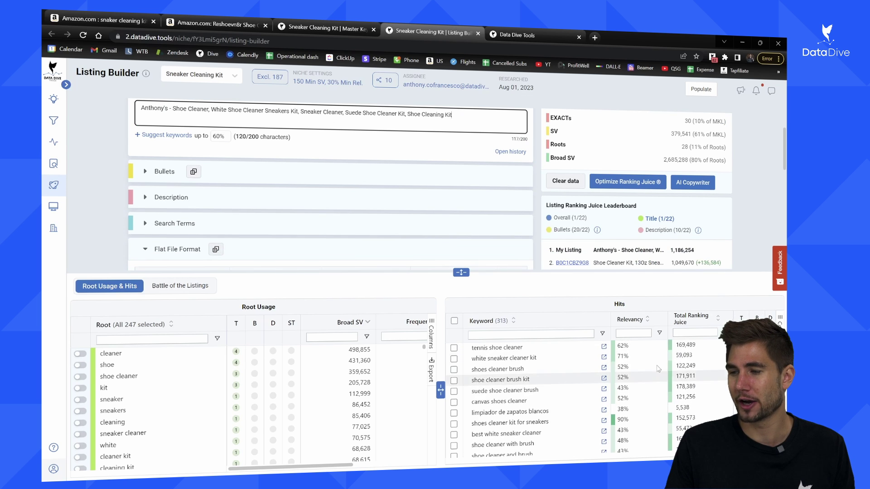
scroll(659, 136, down, 2)
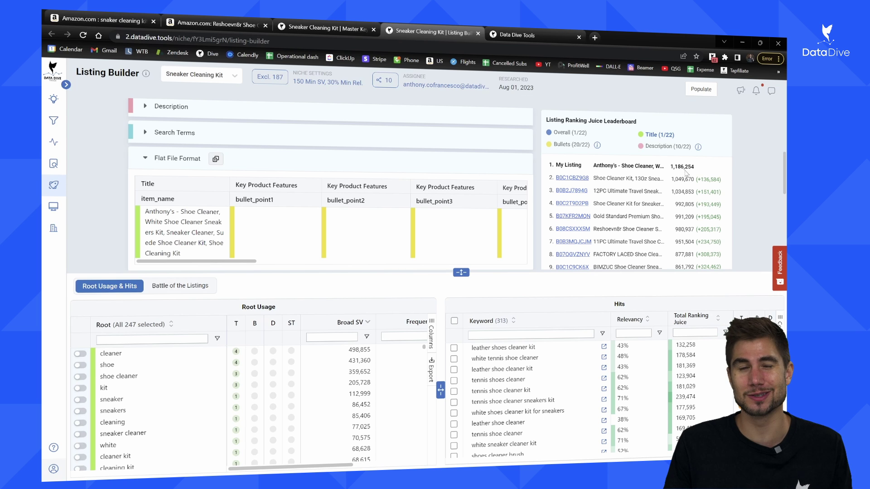
scroll(653, 222, up, 2)
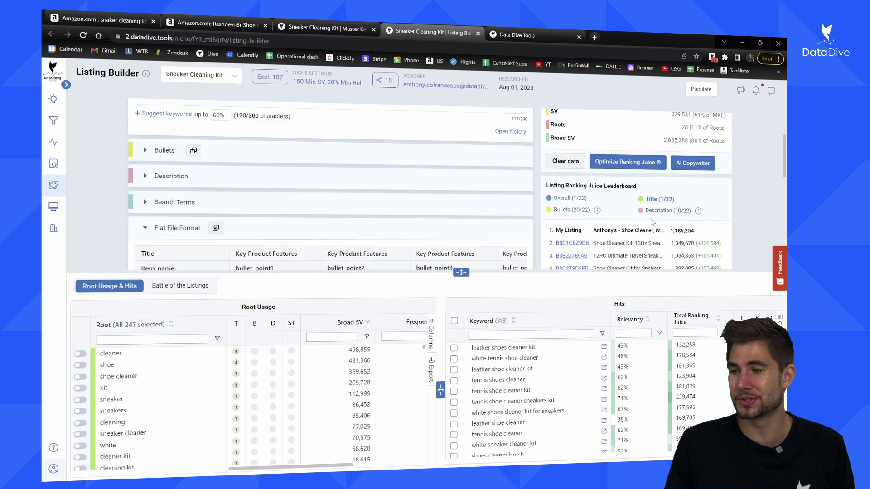
scroll(652, 222, up, 2)
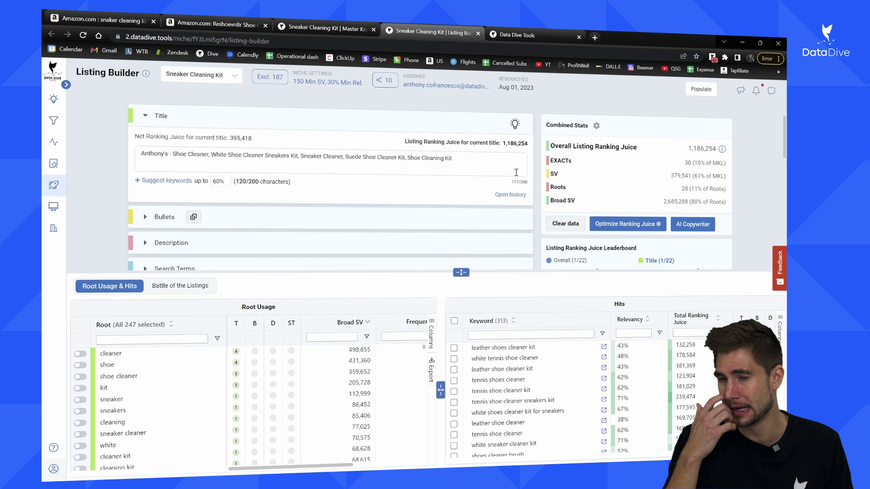
Step: Generate AI Copywriter text and review the new bullets and description
click(685, 225)
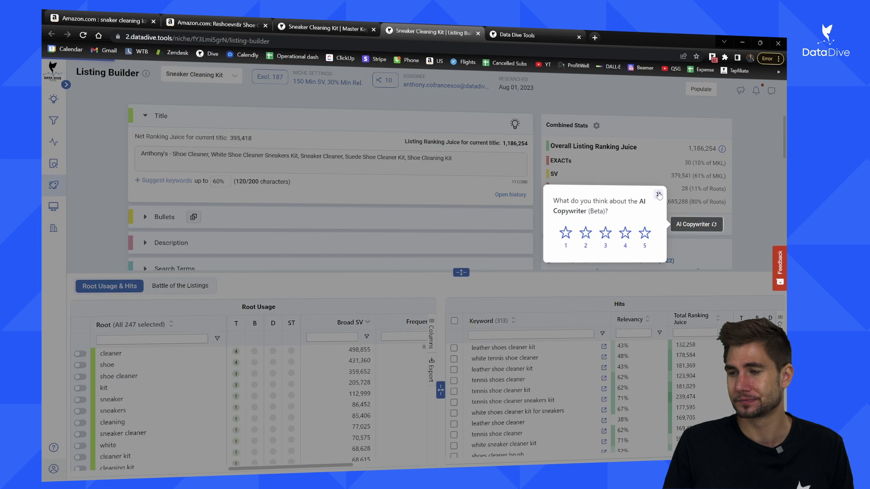
click(659, 196)
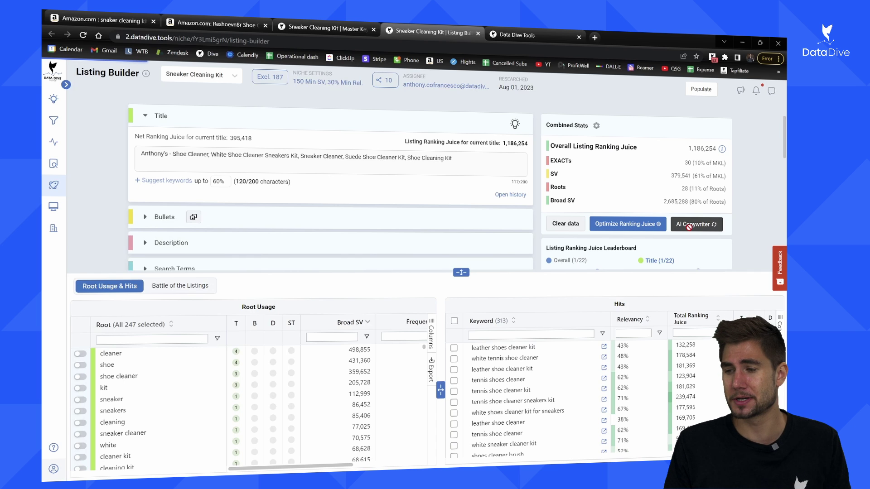
scroll(186, 207, down, 2)
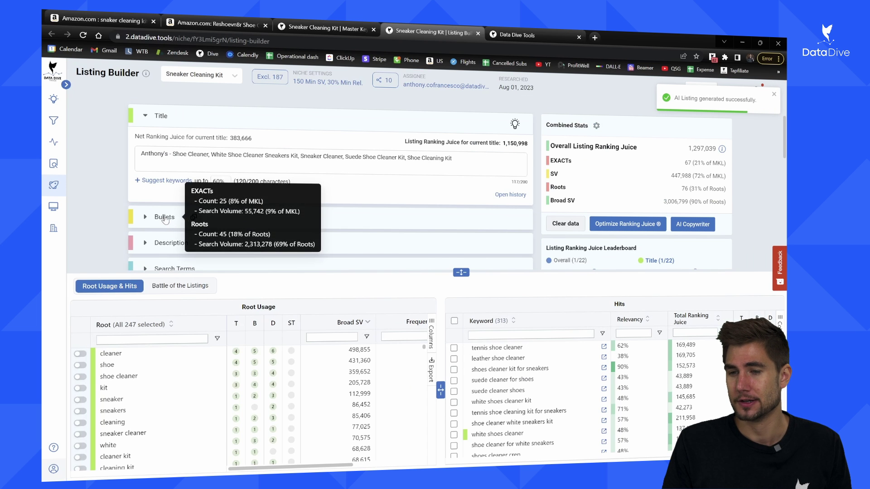
click(224, 219)
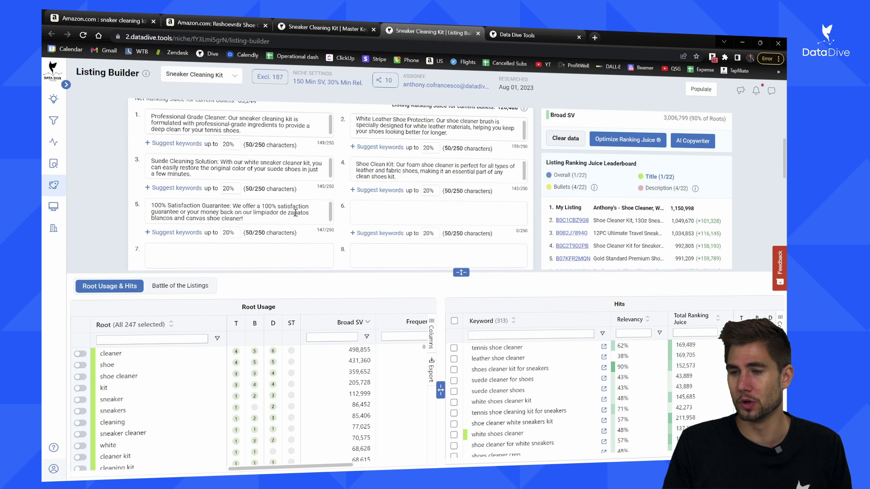
scroll(251, 231, down, 3)
click(260, 229)
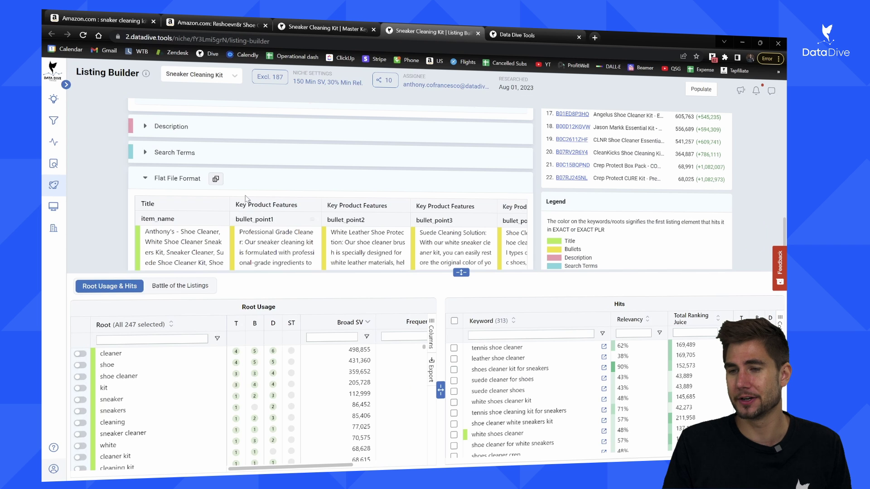
click(205, 130)
scroll(370, 187, down, 3)
scroll(606, 208, up, 5)
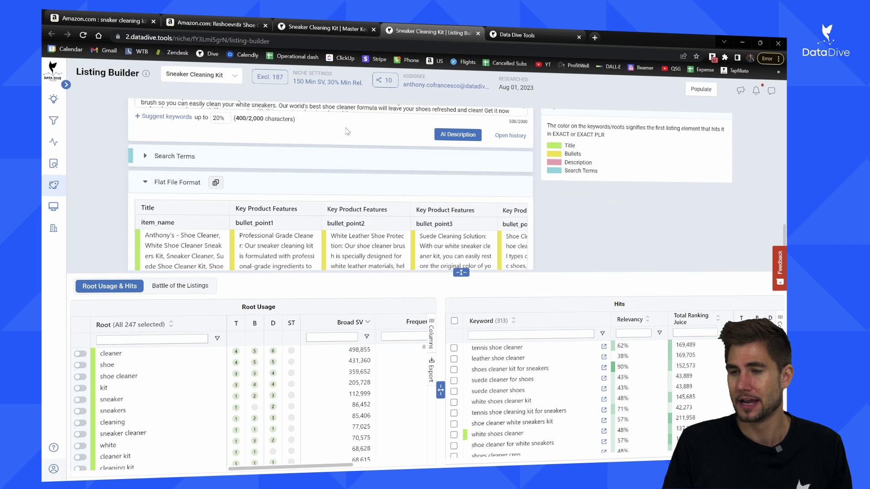
scroll(605, 208, up, 5)
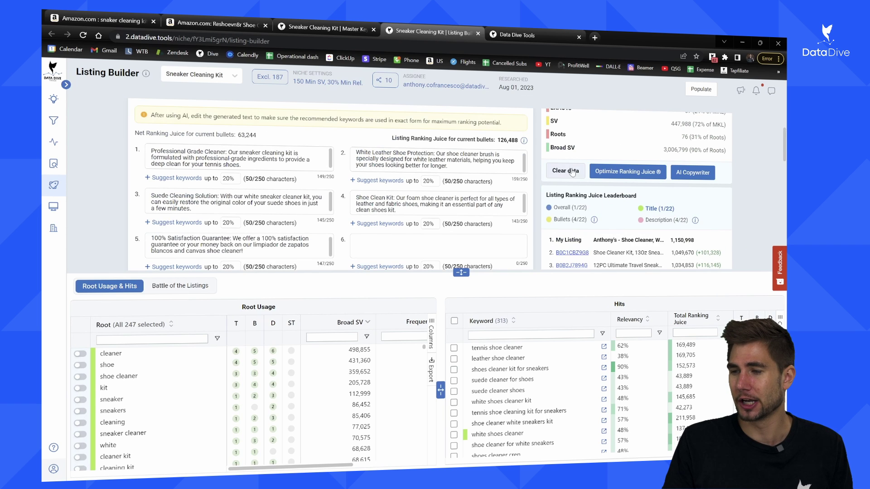
Step: Compare the listing on the Overall, Title, Bullets and Description ranking leaderboards
click(576, 209)
scroll(594, 195, down, 2)
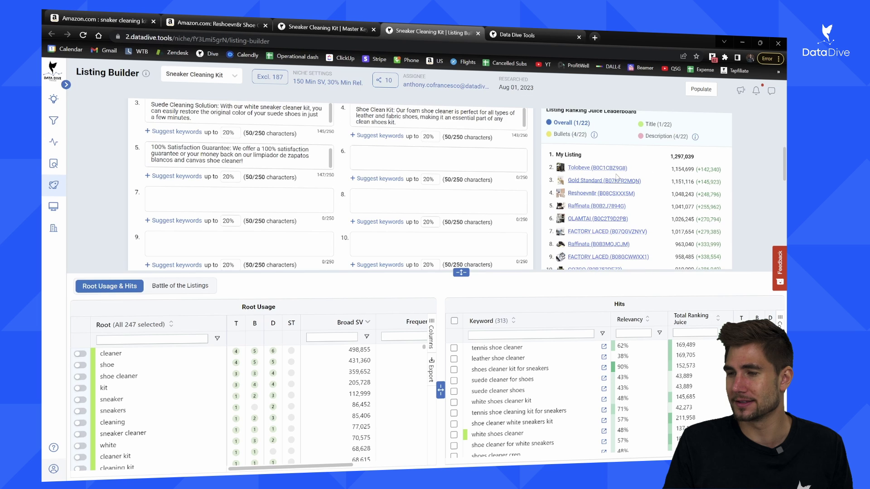
click(655, 125)
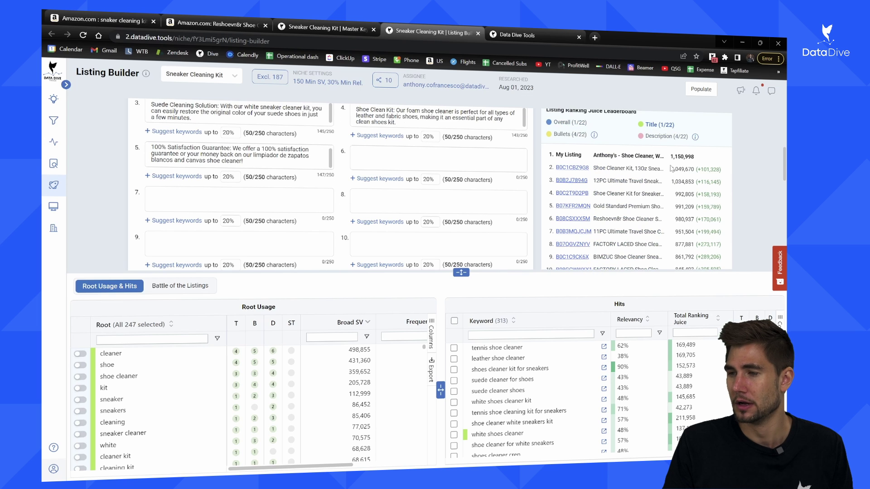
click(584, 136)
click(655, 137)
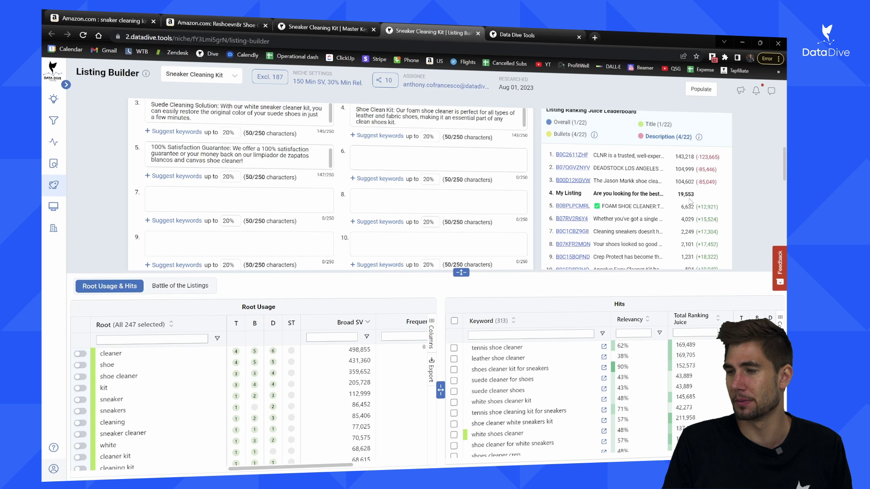
scroll(652, 221, up, 2)
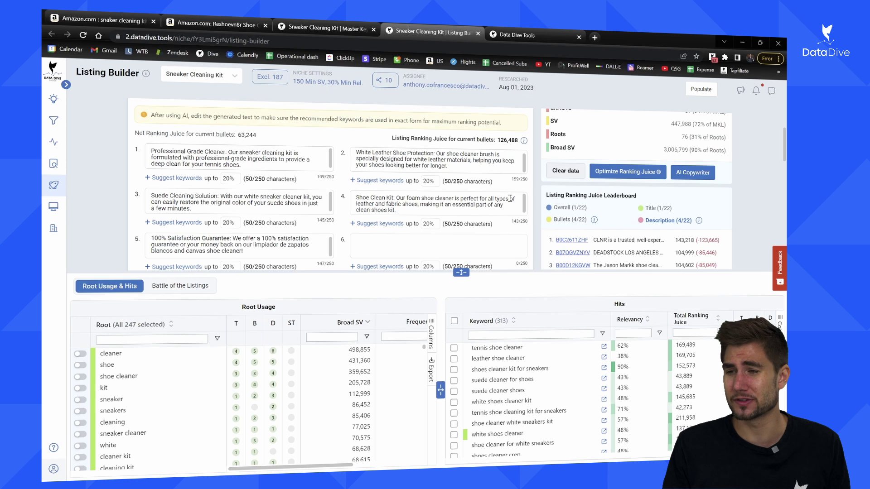
scroll(603, 263, up, 1)
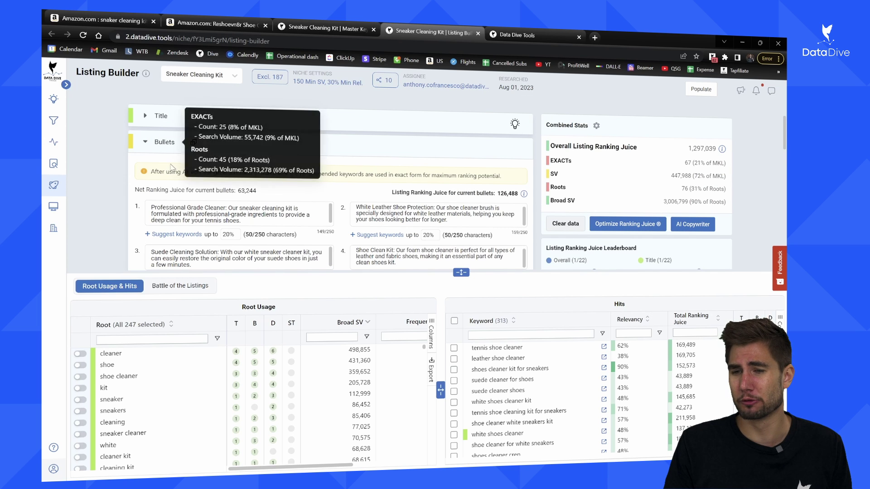
mouse_move(54, 186)
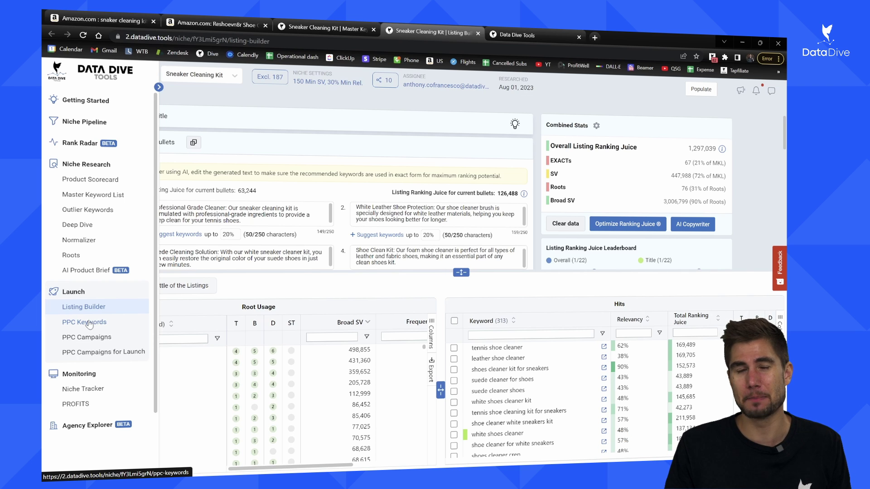
Step: Import the listing's keywords into Launch > PPC Keywords
click(91, 323)
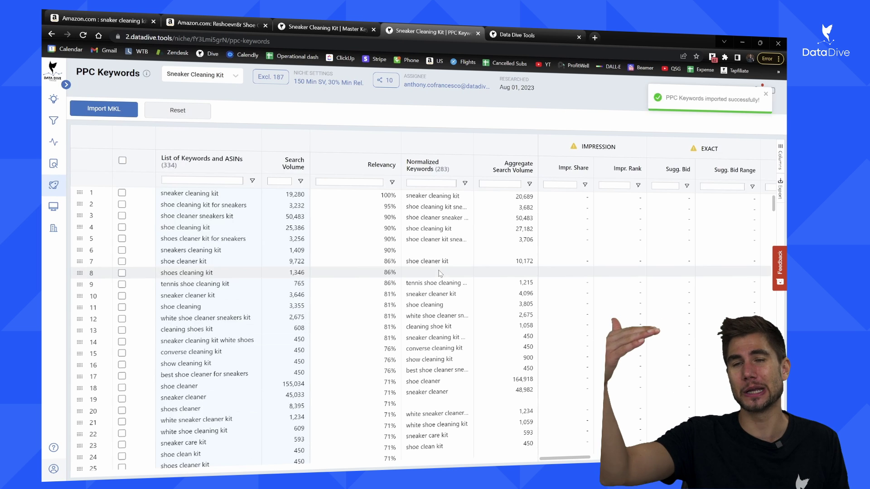
scroll(317, 272, down, 4)
scroll(274, 256, up, 4)
Step: Go to the PPC Campaigns for Launch page
mouse_move(59, 213)
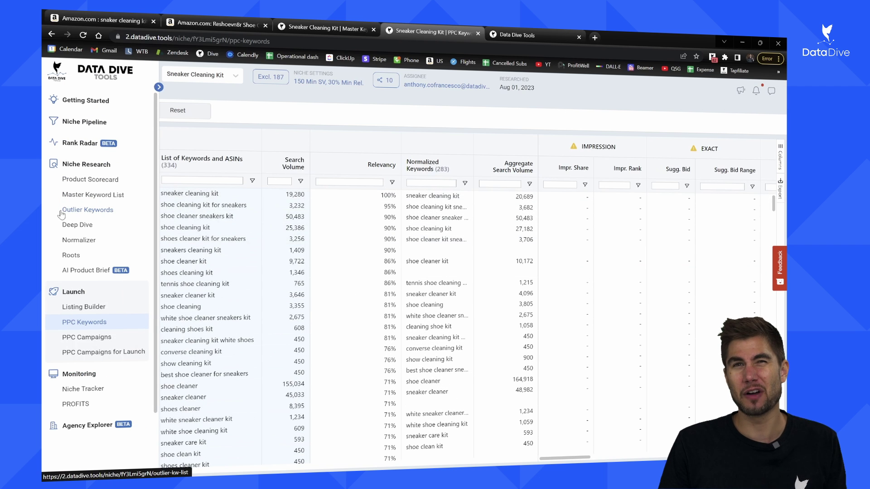
click(106, 354)
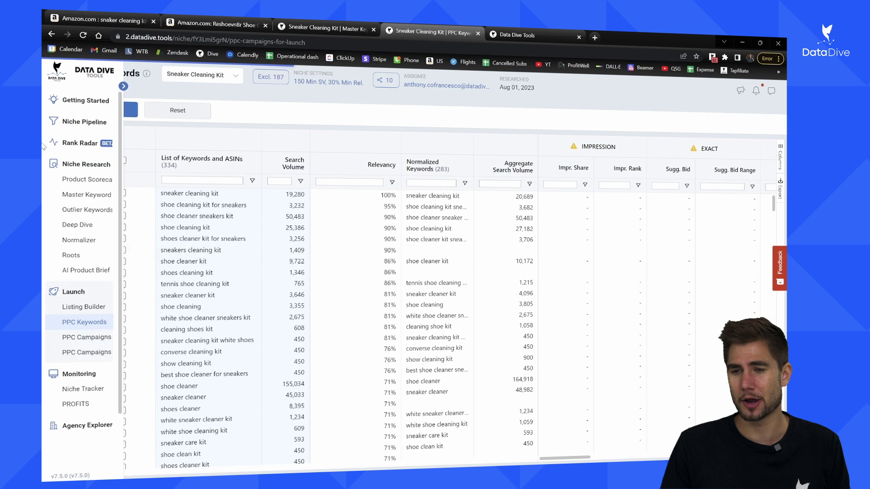
click(92, 354)
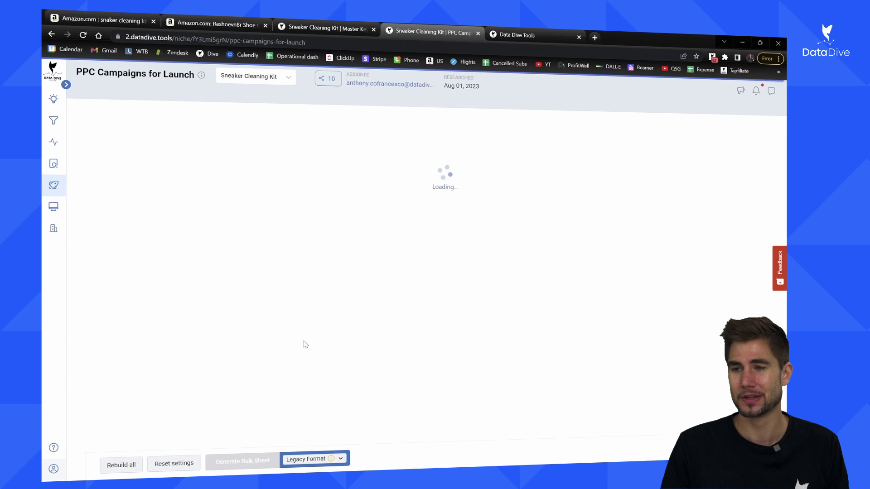